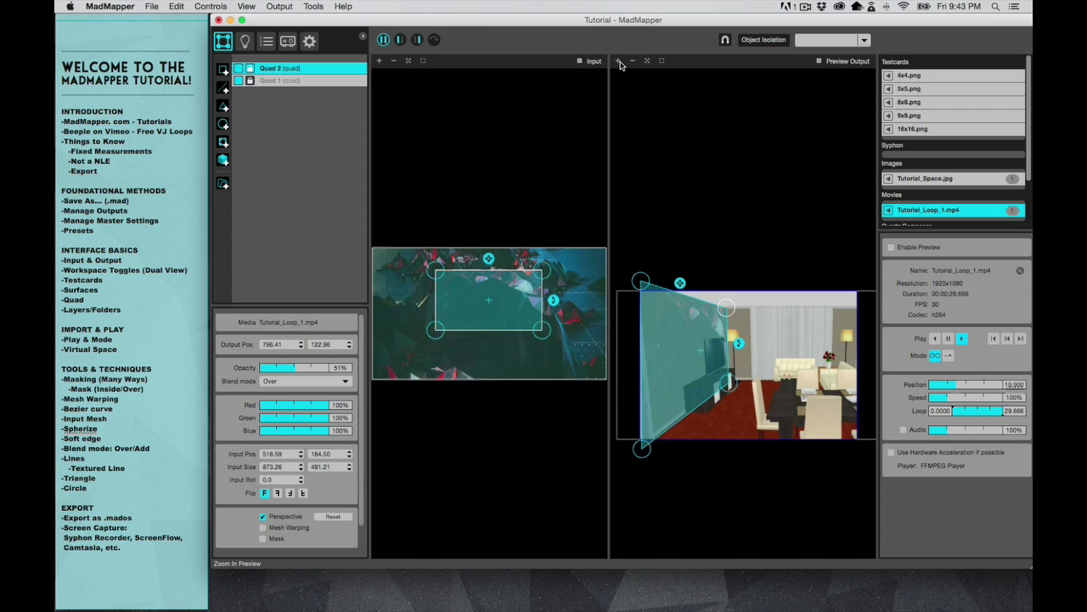
- Fine-tune Quad 2's lower-left output corner to about 174, 1140 along the wall's base in the preview
{"action": "left_click", "coordinate": [619, 62]}
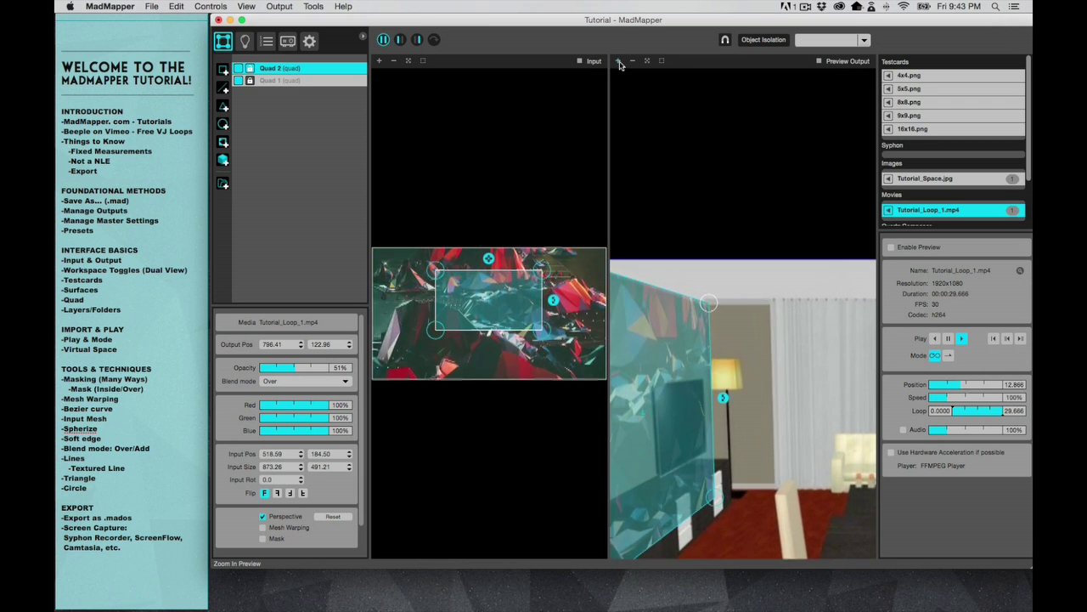
{"action": "scroll", "coordinate": [779, 262], "scroll_direction": "down", "scroll_amount": 5}
{"action": "scroll", "coordinate": [779, 261], "scroll_direction": "left", "scroll_amount": 6}
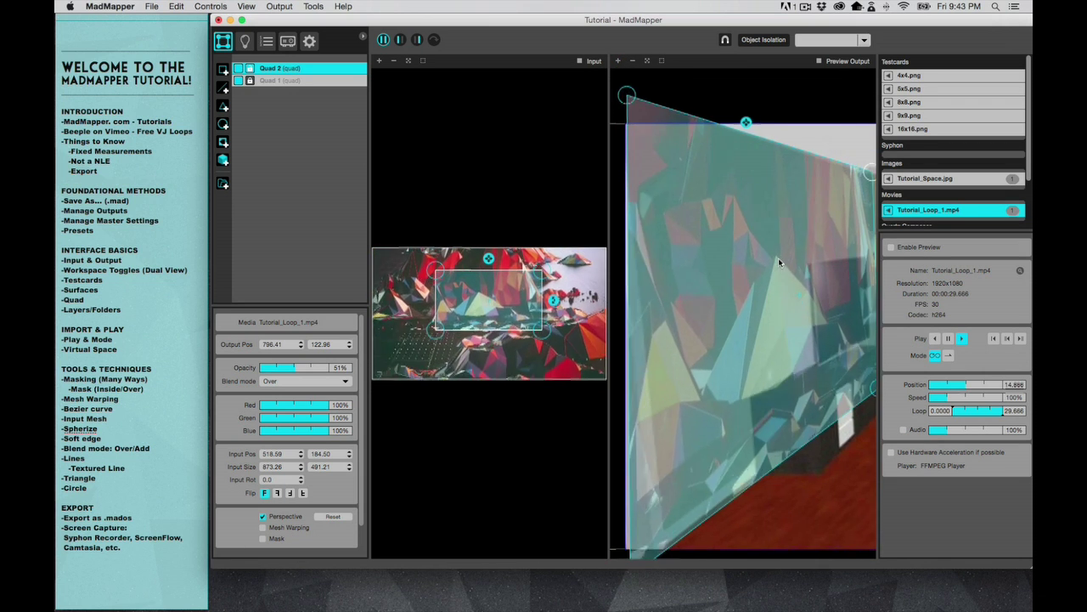
{"action": "scroll", "coordinate": [779, 261], "scroll_direction": "down", "scroll_amount": 5}
{"action": "scroll", "coordinate": [771, 316], "scroll_direction": "down", "scroll_amount": 4}
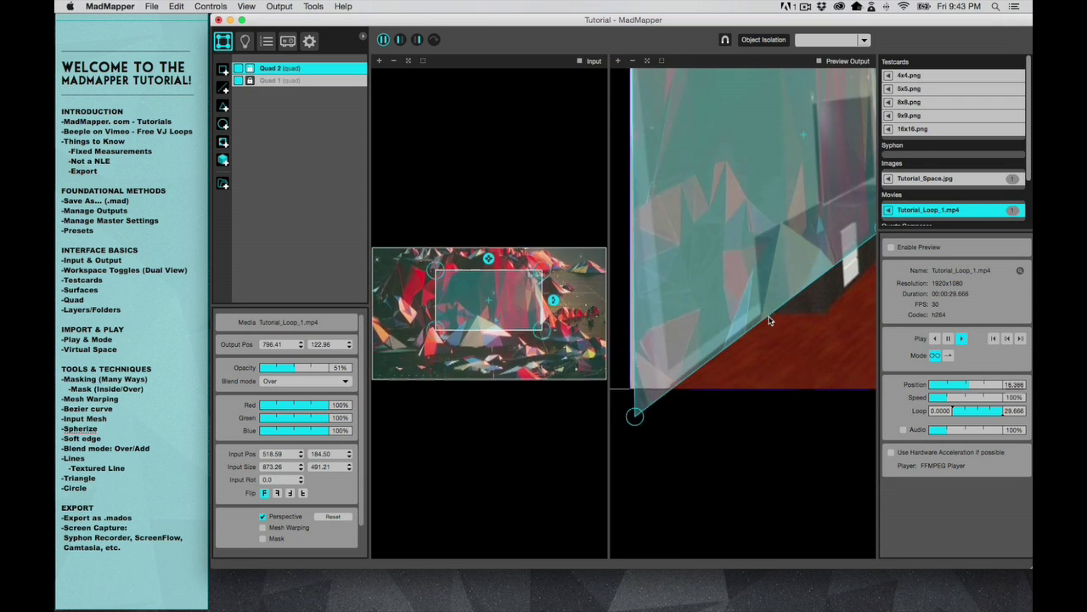
{"action": "left_click", "coordinate": [635, 417]}
{"action": "left_click_drag", "start_coordinate": [636, 417], "coordinate": [634, 413]}
- Adjust Quad 2's lower-right output corner to about 815, 647, where the wall meets the floor
{"action": "scroll", "coordinate": [806, 369], "scroll_direction": "right", "scroll_amount": 10}
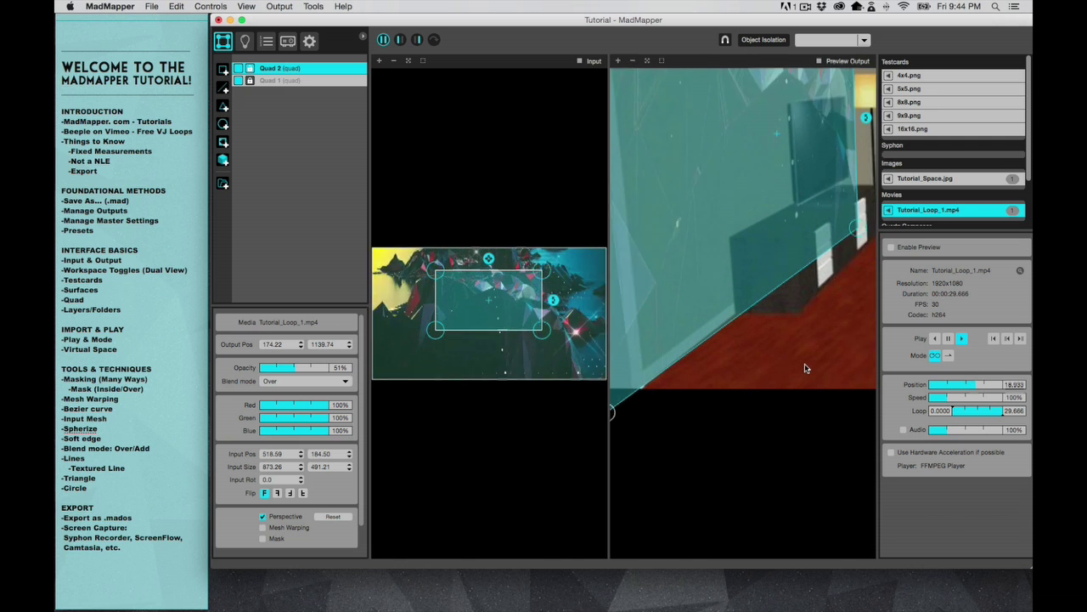
{"action": "scroll", "coordinate": [806, 368], "scroll_direction": "up", "scroll_amount": 4}
{"action": "scroll", "coordinate": [806, 369], "scroll_direction": "up", "scroll_amount": 3}
{"action": "left_click_drag", "start_coordinate": [770, 281], "coordinate": [769, 270]}
- Move Quad 2's upper-left output corner to about 166, -72 to line up with the wall's edge
{"action": "scroll", "coordinate": [801, 288], "scroll_direction": "up", "scroll_amount": 15}
{"action": "scroll", "coordinate": [801, 288], "scroll_direction": "left", "scroll_amount": 7}
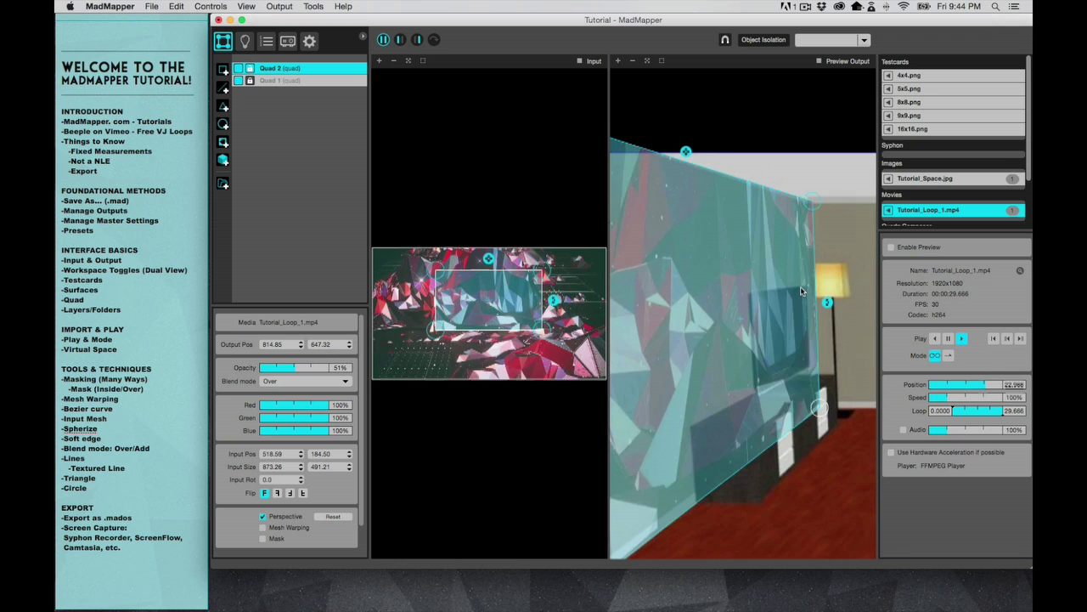
{"action": "scroll", "coordinate": [801, 288], "scroll_direction": "left", "scroll_amount": 9}
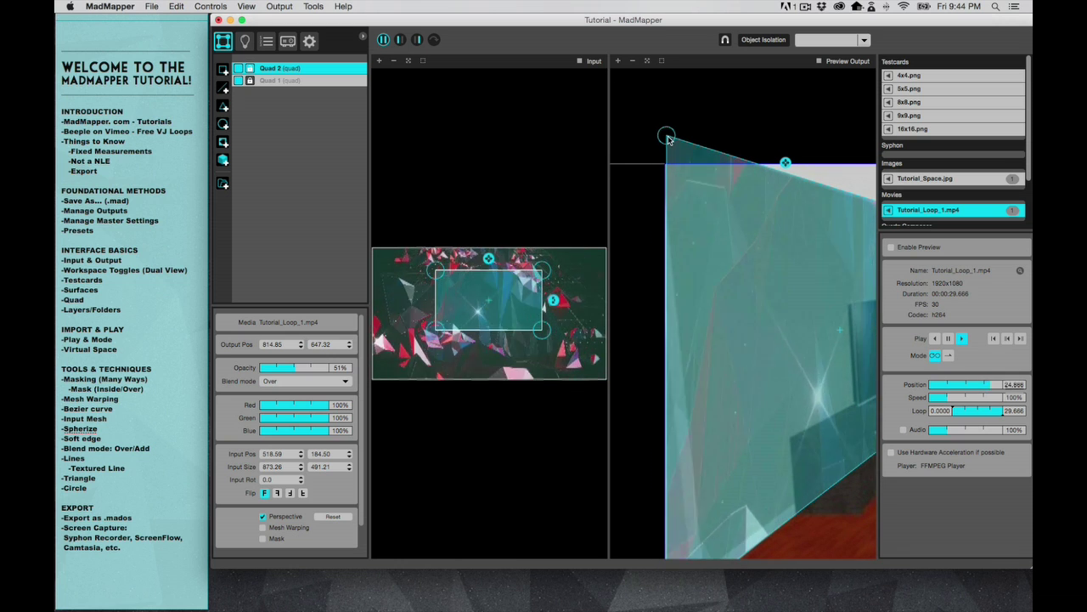
{"action": "left_click_drag", "start_coordinate": [668, 139], "coordinate": [665, 137]}
{"action": "scroll", "coordinate": [786, 253], "scroll_direction": "right", "scroll_amount": 6}
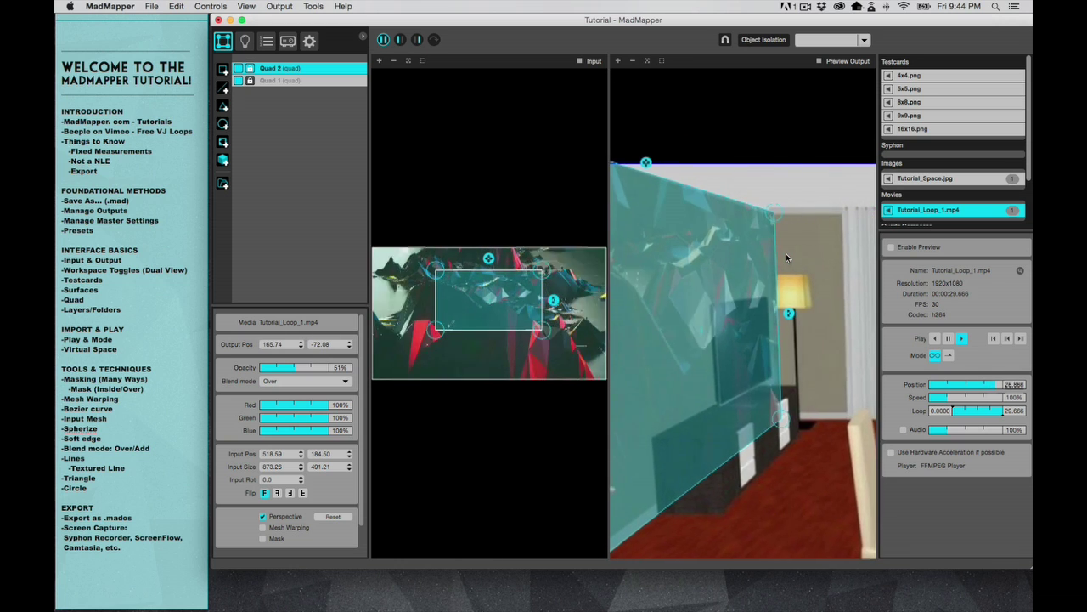
{"action": "scroll", "coordinate": [787, 235], "scroll_direction": "left", "scroll_amount": 6}
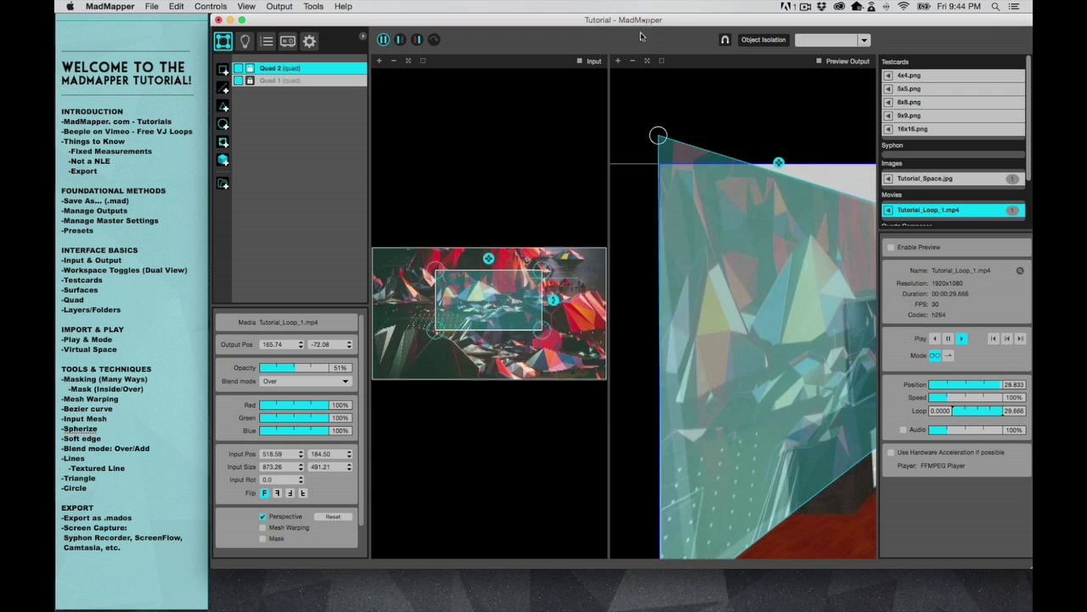
- Inspect how Quad 2 sits on the wall in the preview output, from the whole room to a close-up
{"action": "left_click", "coordinate": [633, 62]}
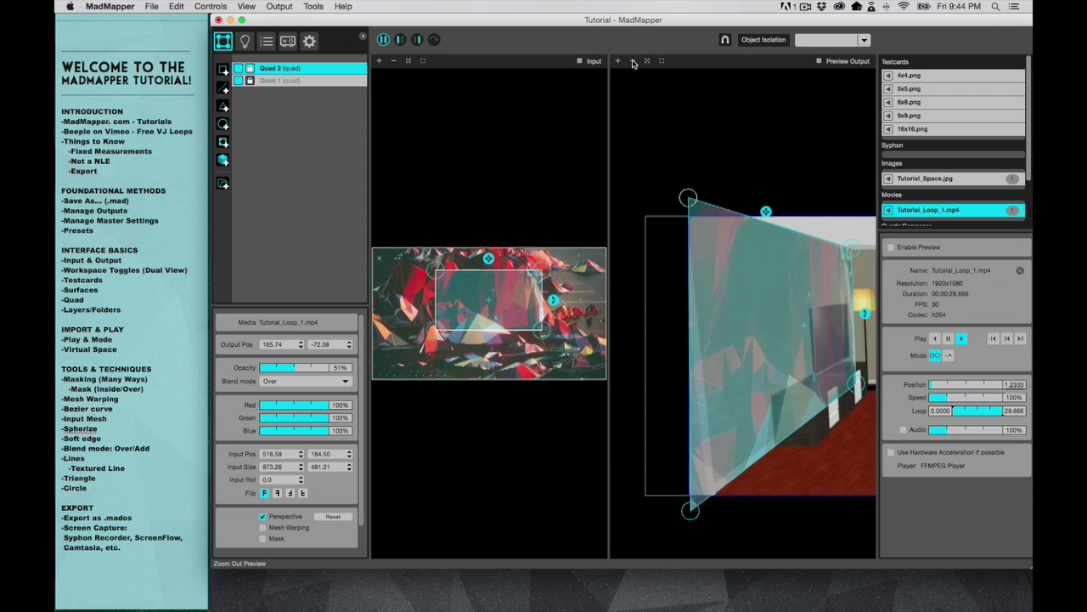
{"action": "scroll", "coordinate": [698, 129], "scroll_direction": "right", "scroll_amount": 4}
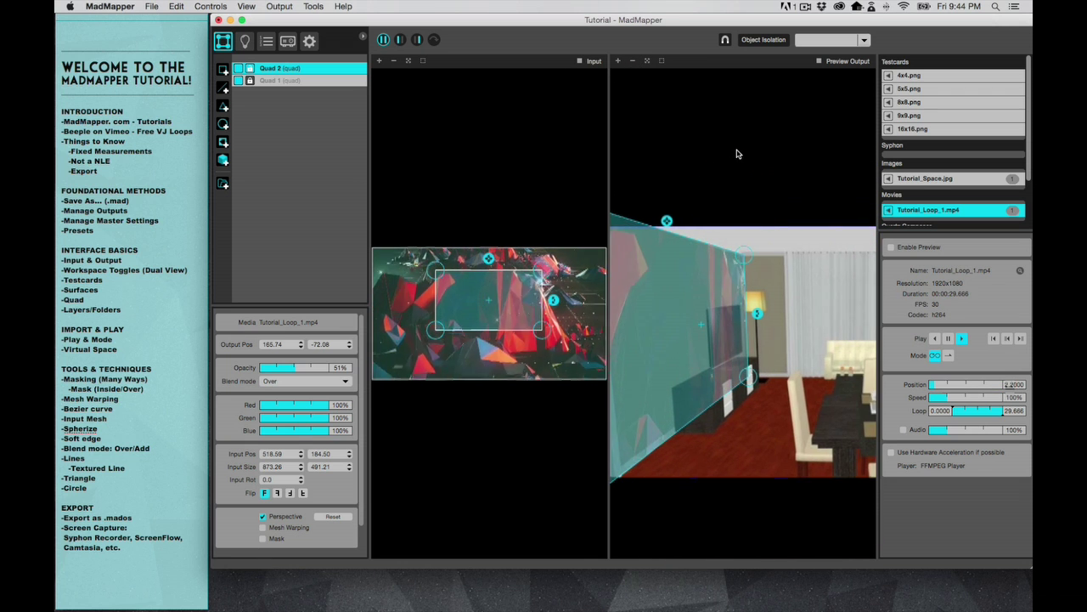
{"action": "left_click", "coordinate": [633, 62]}
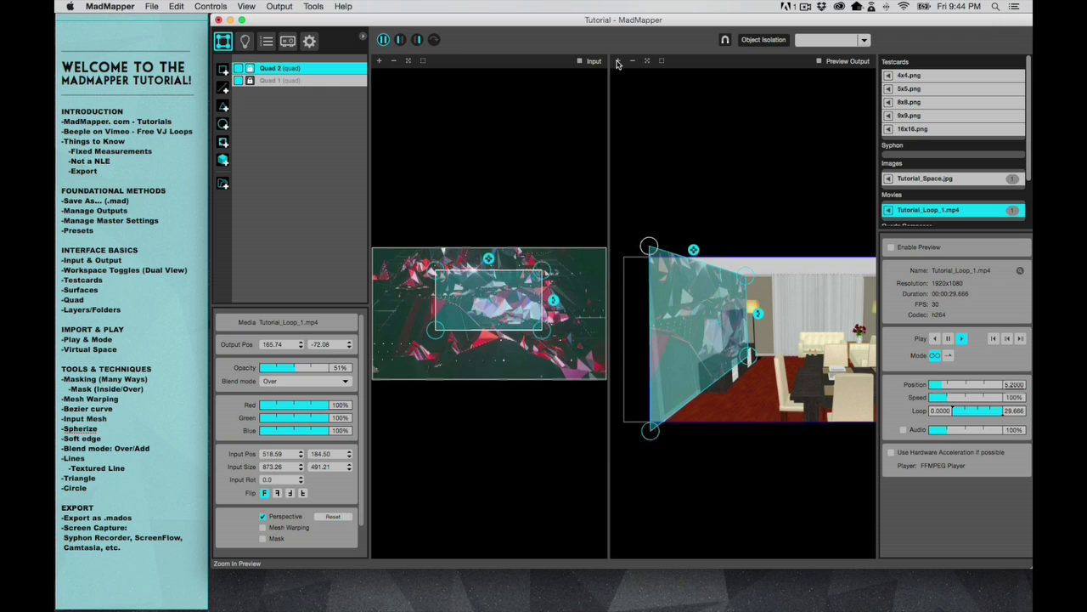
{"action": "left_click", "coordinate": [619, 62]}
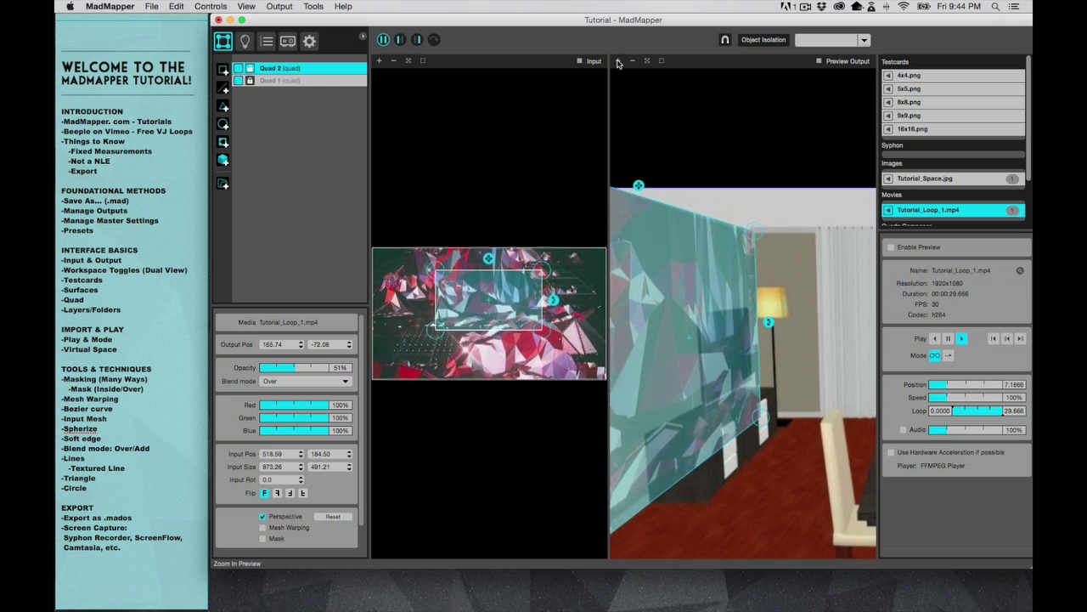
{"action": "left_click", "coordinate": [618, 62]}
{"action": "left_click", "coordinate": [619, 62]}
{"action": "left_click", "coordinate": [618, 62]}
{"action": "left_click", "coordinate": [618, 62]}
{"action": "left_click", "coordinate": [618, 62]}
{"action": "left_click", "coordinate": [619, 62]}
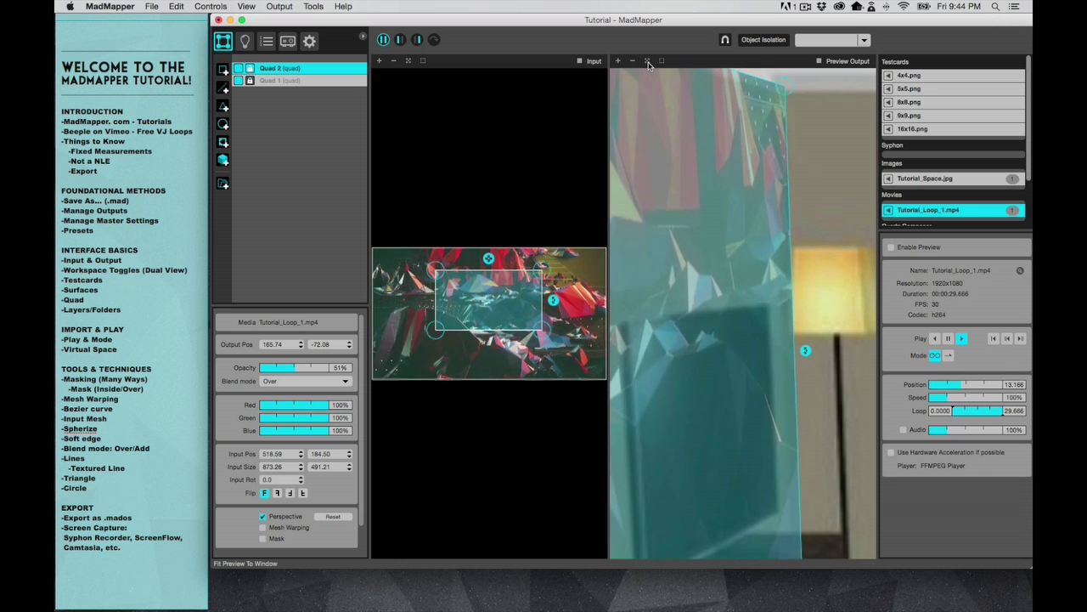
- Compare the preview output fitted to its window with heavily reduced and enlarged views of the room
{"action": "left_click", "coordinate": [648, 62]}
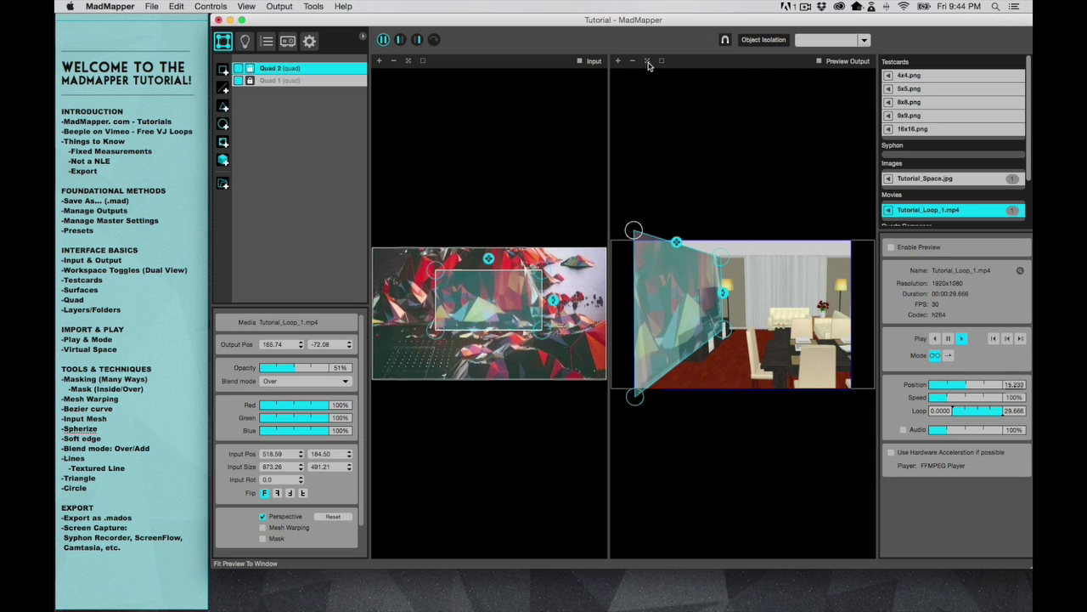
{"action": "left_click", "coordinate": [632, 61]}
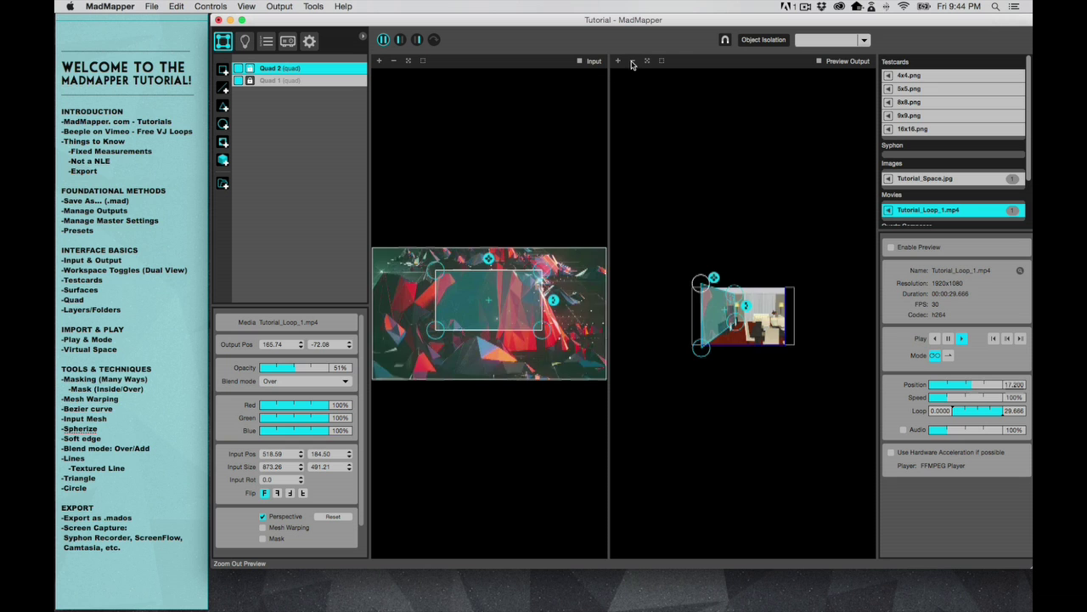
{"action": "left_click", "coordinate": [632, 62]}
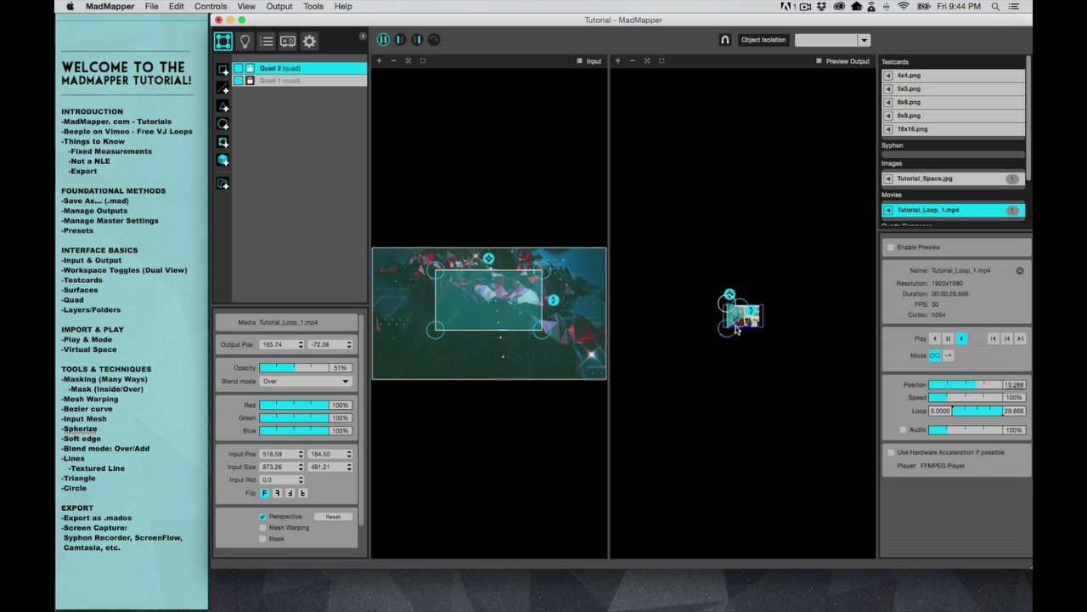
{"action": "left_click", "coordinate": [662, 61]}
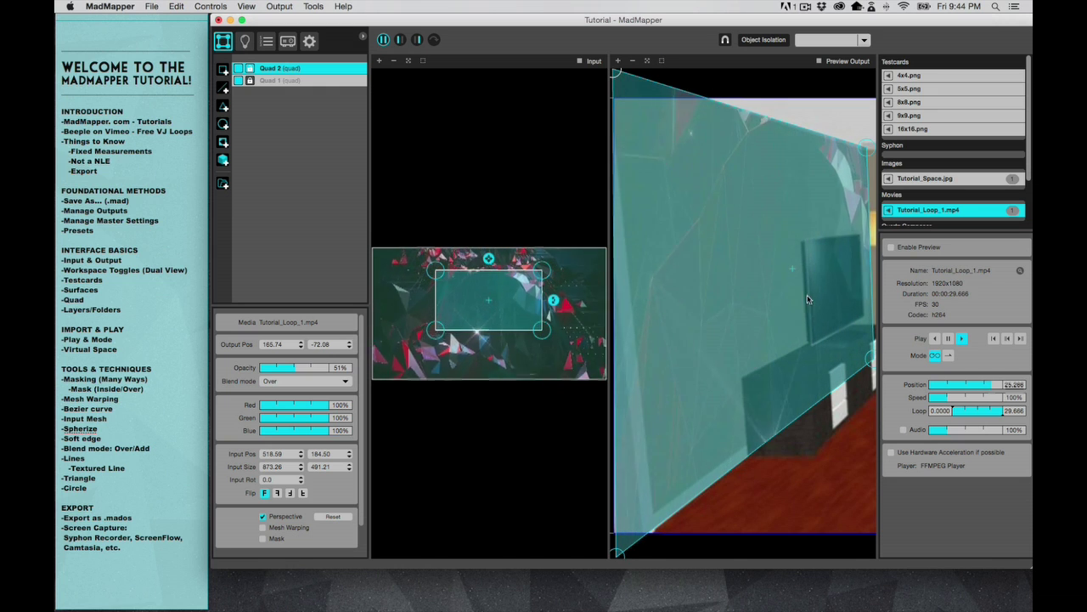
{"action": "left_click", "coordinate": [631, 61]}
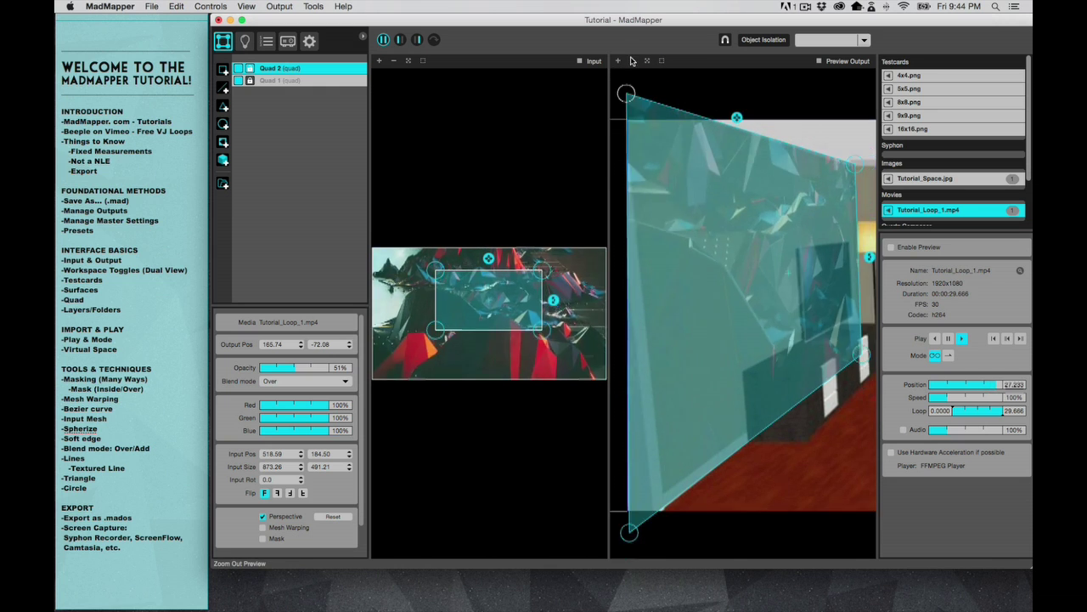
{"action": "left_click", "coordinate": [618, 61]}
{"action": "left_click", "coordinate": [619, 61]}
{"action": "left_click", "coordinate": [618, 62]}
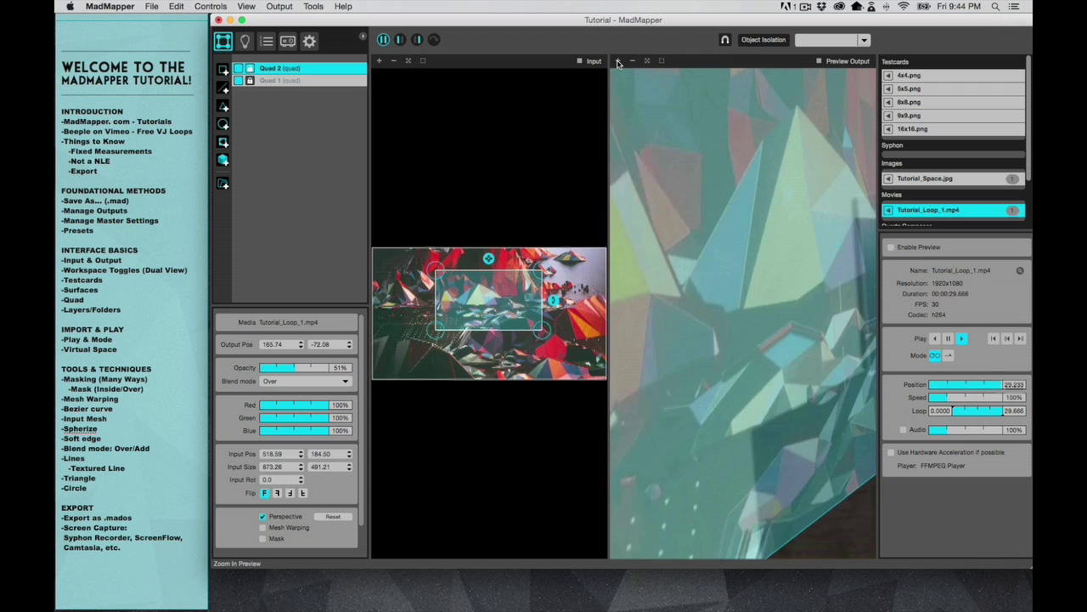
{"action": "left_click", "coordinate": [619, 61]}
{"action": "left_click", "coordinate": [634, 61]}
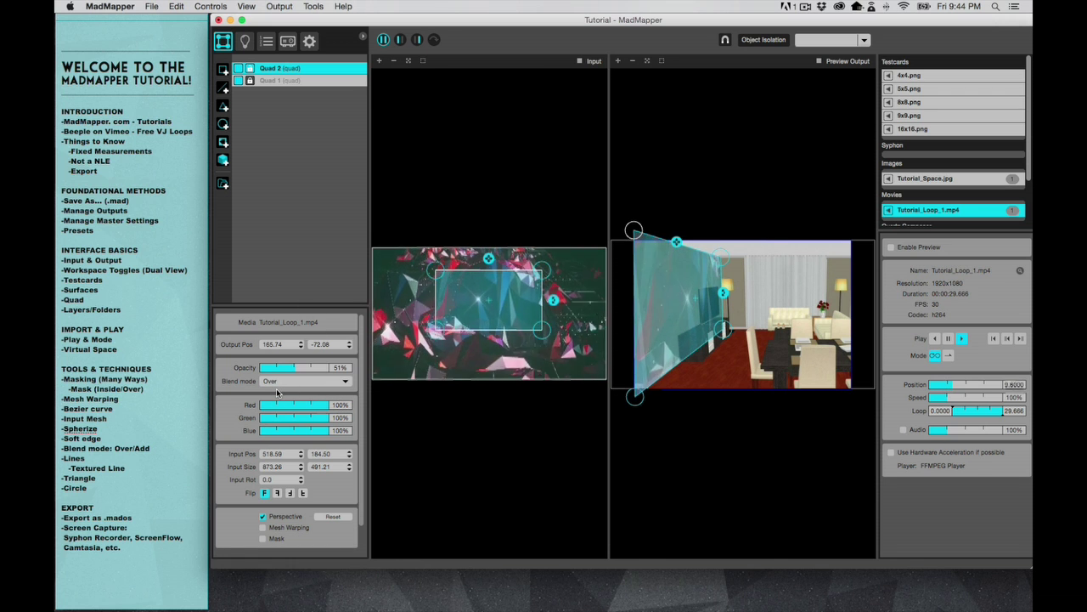
- Enable the Inside the Quad mask on Quad 2 for cutting out the TV and cabinet
{"action": "scroll", "coordinate": [270, 473], "scroll_direction": "down", "scroll_amount": 1}
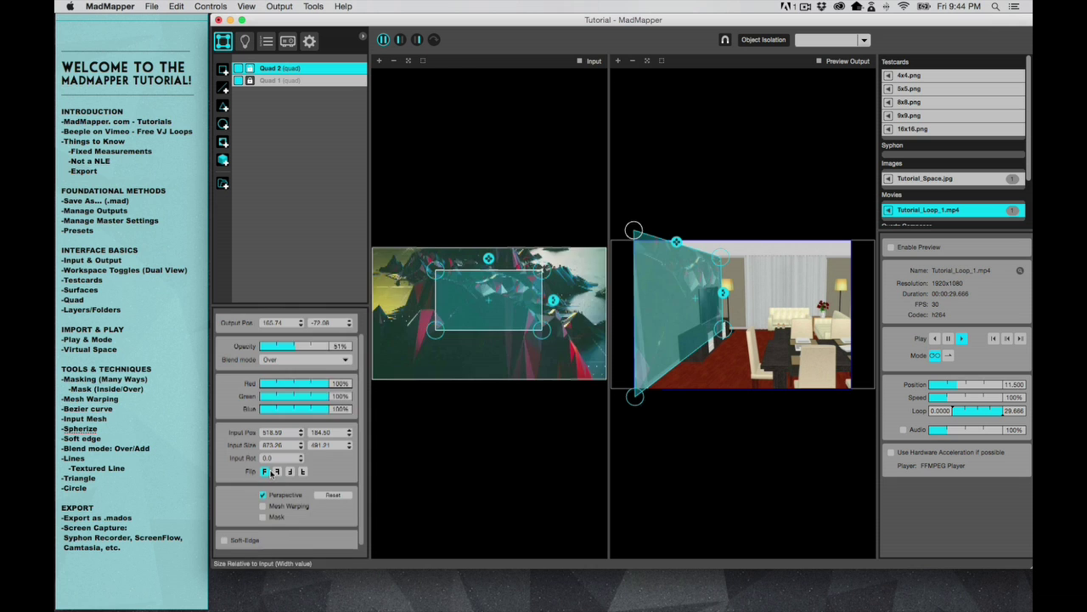
{"action": "left_click", "coordinate": [265, 515]}
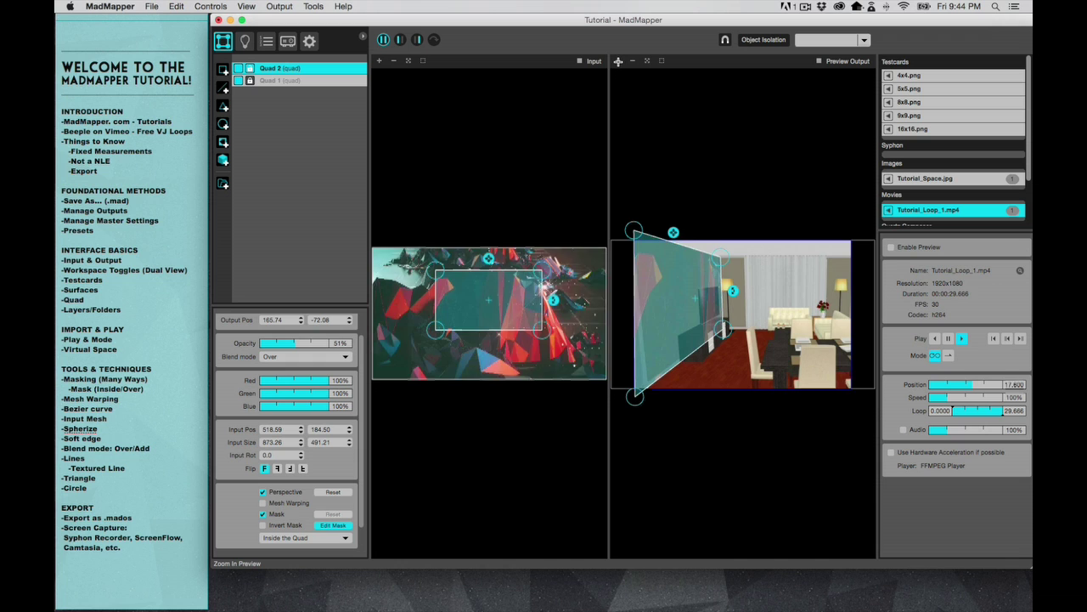
{"action": "left_click", "coordinate": [618, 62]}
{"action": "scroll", "coordinate": [744, 308], "scroll_direction": "up", "scroll_amount": 6}
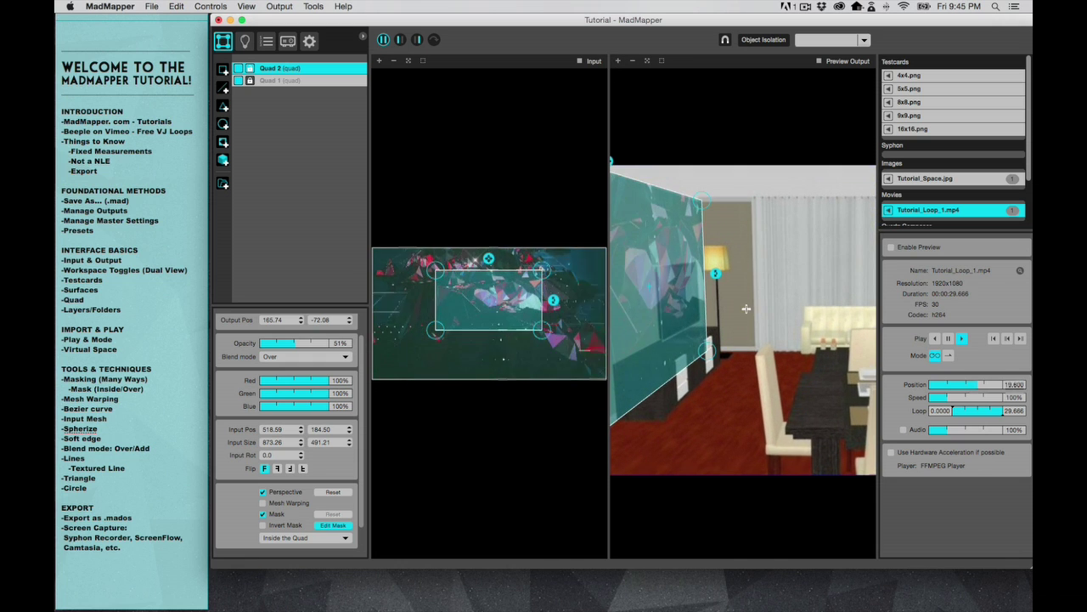
{"action": "left_click_drag", "start_coordinate": [746, 308], "coordinate": [841, 308]}
{"action": "left_click", "coordinate": [620, 61]}
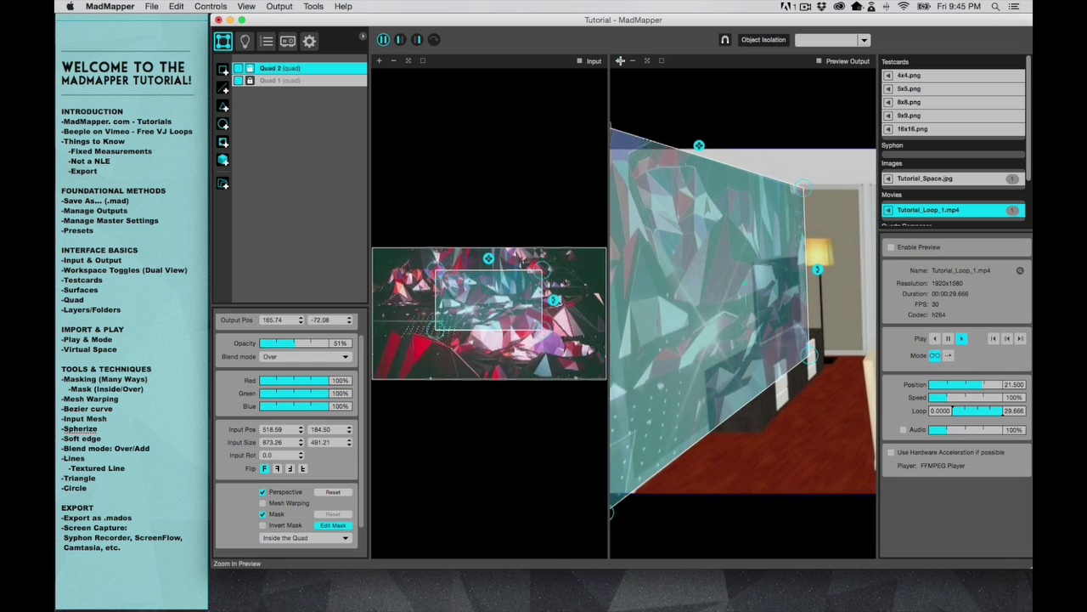
{"action": "left_click", "coordinate": [620, 60]}
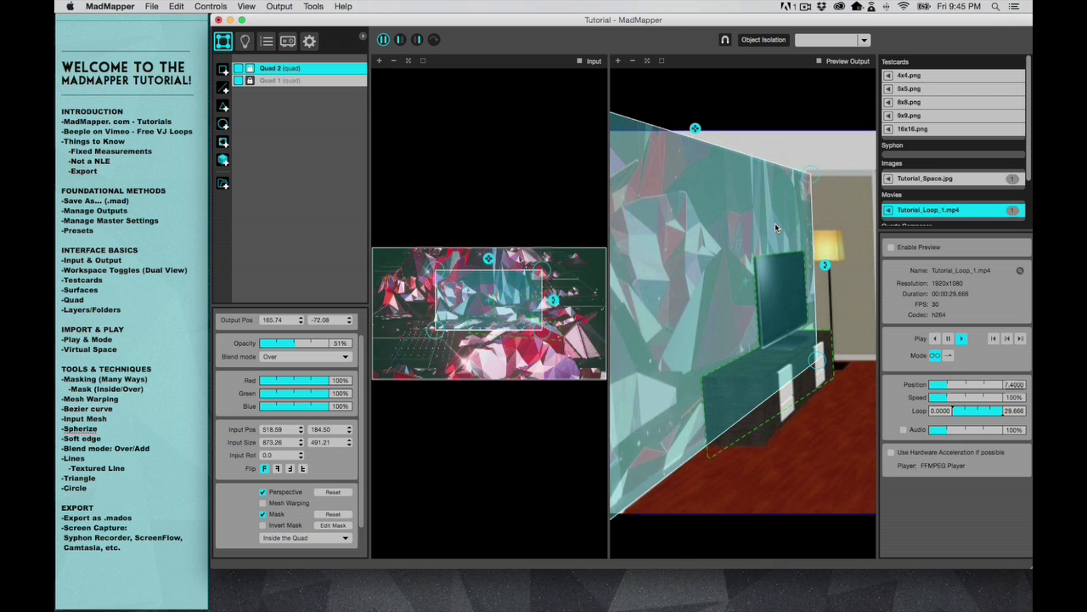
- Raise Quad 2's opacity to 100% and deselect the surface
{"action": "left_click", "coordinate": [632, 61]}
{"action": "left_click", "coordinate": [632, 61]}
{"action": "left_click", "coordinate": [632, 61]}
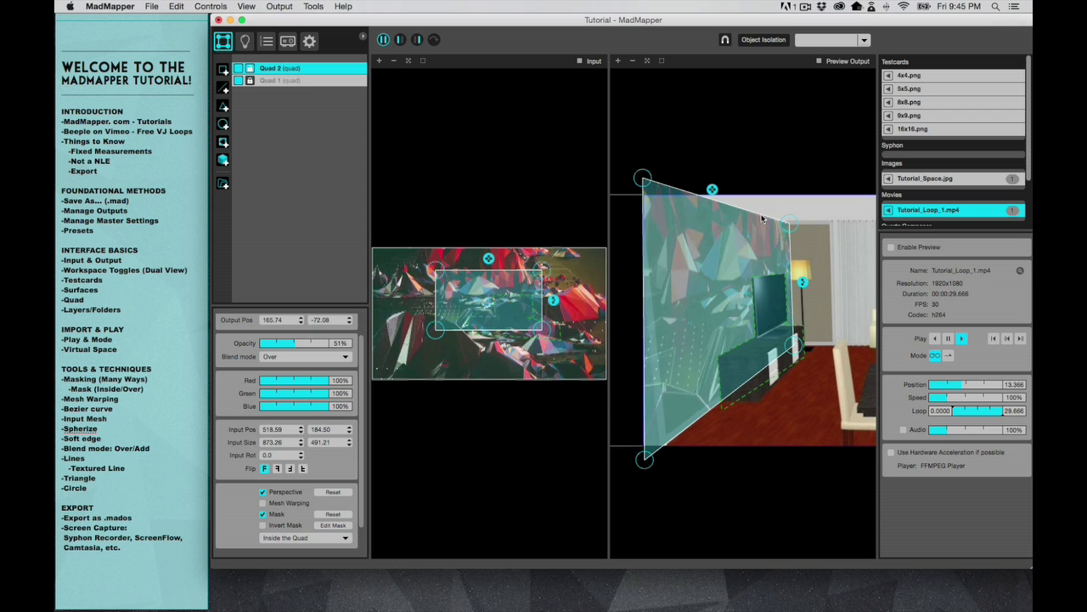
{"action": "left_click_drag", "start_coordinate": [293, 343], "coordinate": [333, 345]}
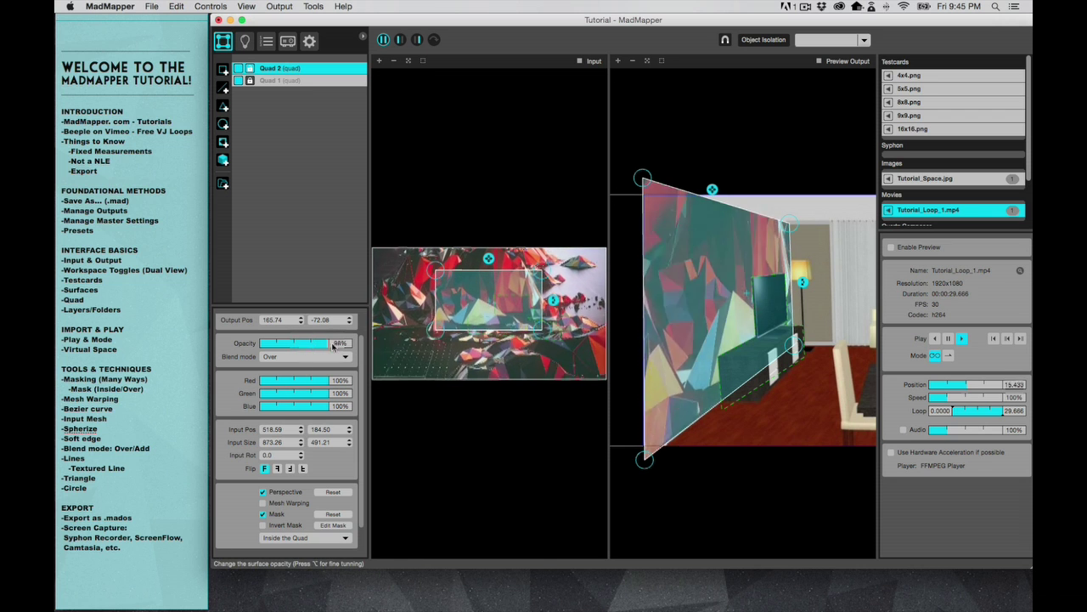
{"action": "left_click", "coordinate": [771, 473]}
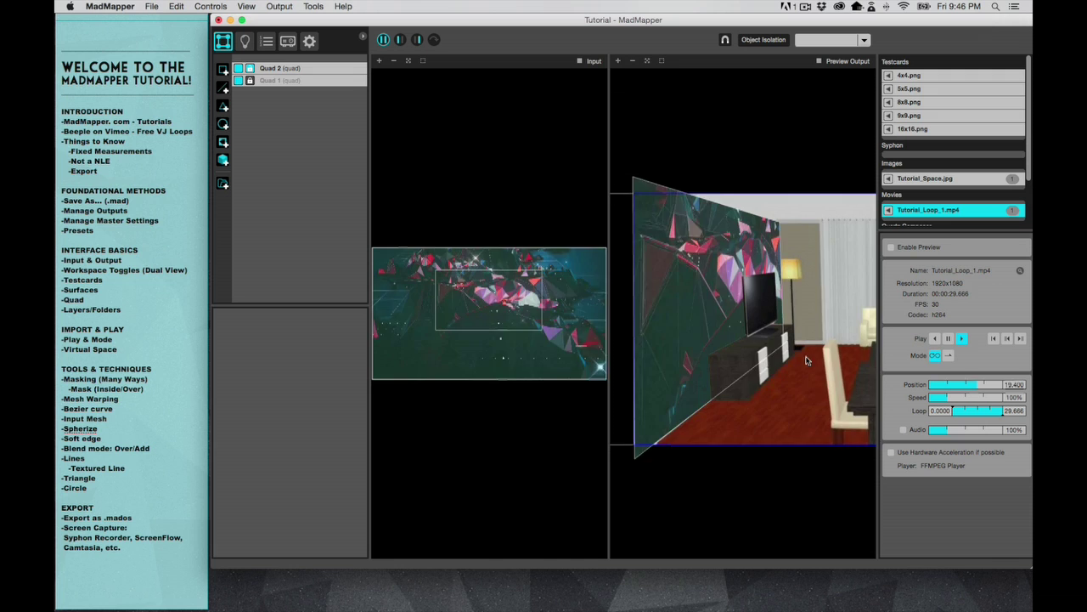
- Examine the masked wall projection around the TV and cabinet, with Quad 2 both deselected and selected
{"action": "scroll", "coordinate": [807, 361], "scroll_direction": "right", "scroll_amount": 5}
{"action": "scroll", "coordinate": [807, 360], "scroll_direction": "left", "scroll_amount": 5}
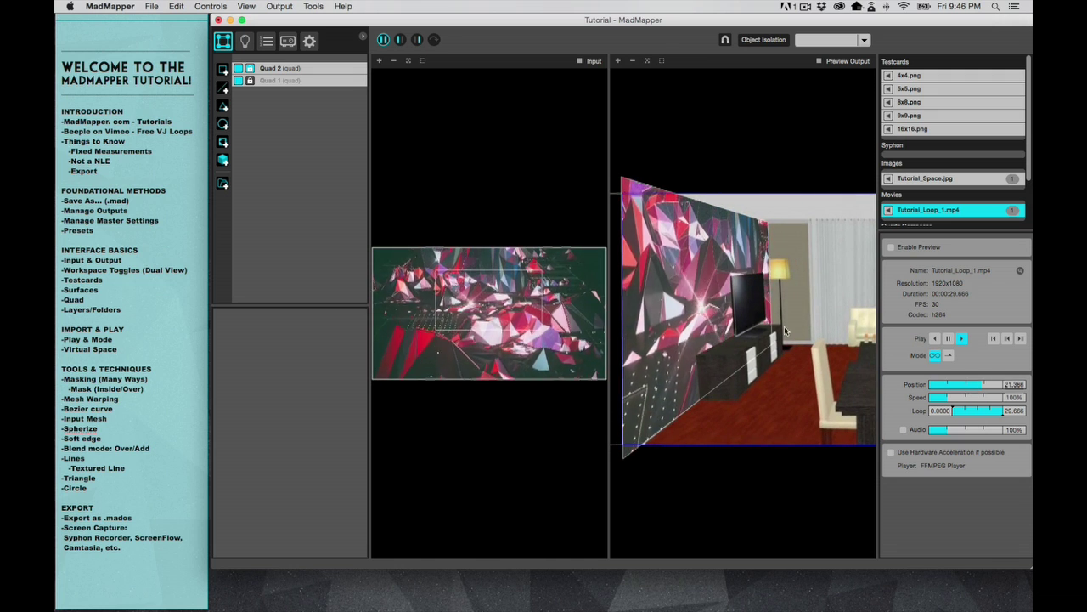
{"action": "scroll", "coordinate": [784, 329], "scroll_direction": "right", "scroll_amount": 5}
{"action": "scroll", "coordinate": [784, 329], "scroll_direction": "left", "scroll_amount": 5}
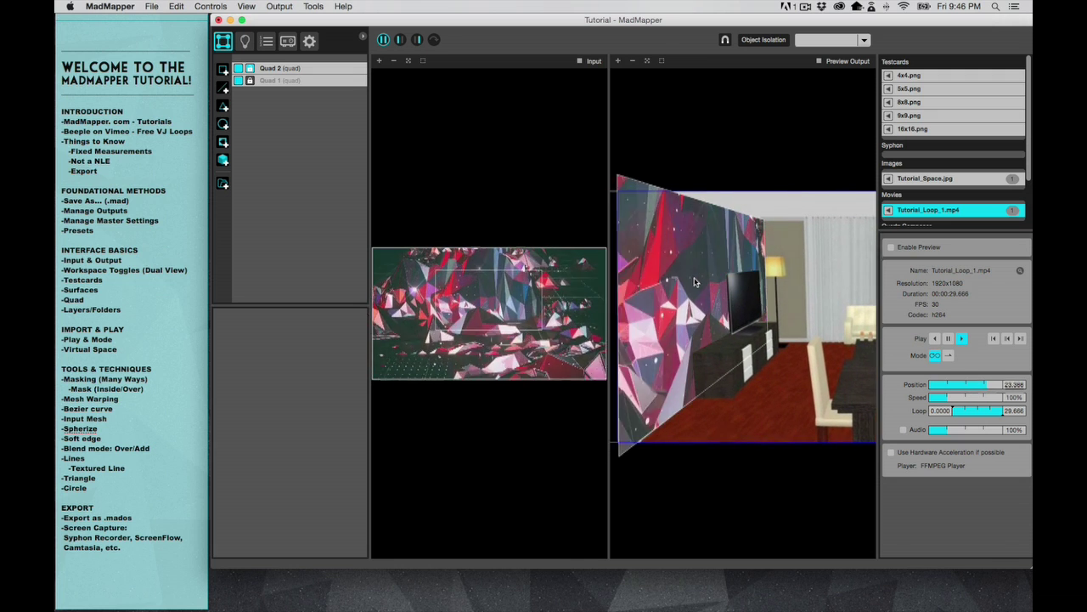
{"action": "scroll", "coordinate": [750, 311], "scroll_direction": "right", "scroll_amount": 5}
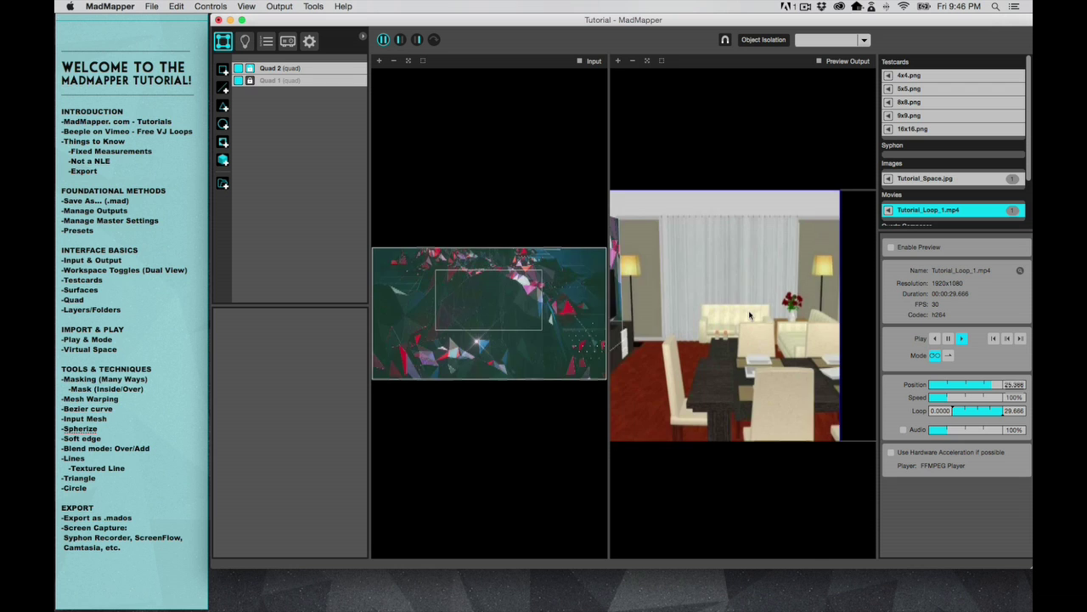
{"action": "scroll", "coordinate": [749, 316], "scroll_direction": "left", "scroll_amount": 8}
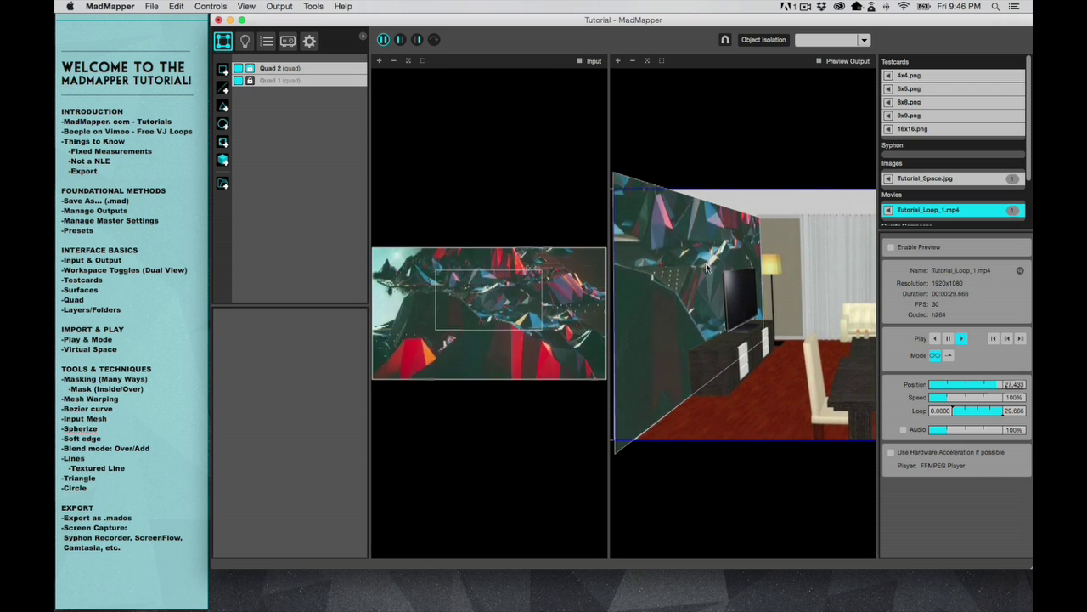
{"action": "scroll", "coordinate": [706, 267], "scroll_direction": "left", "scroll_amount": 2}
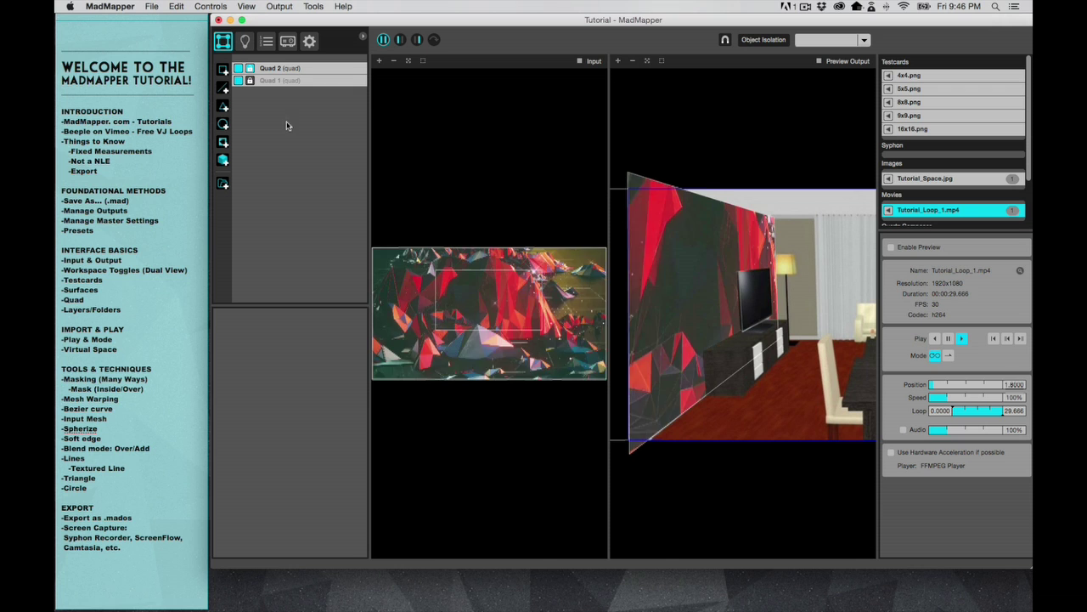
{"action": "left_click", "coordinate": [725, 258]}
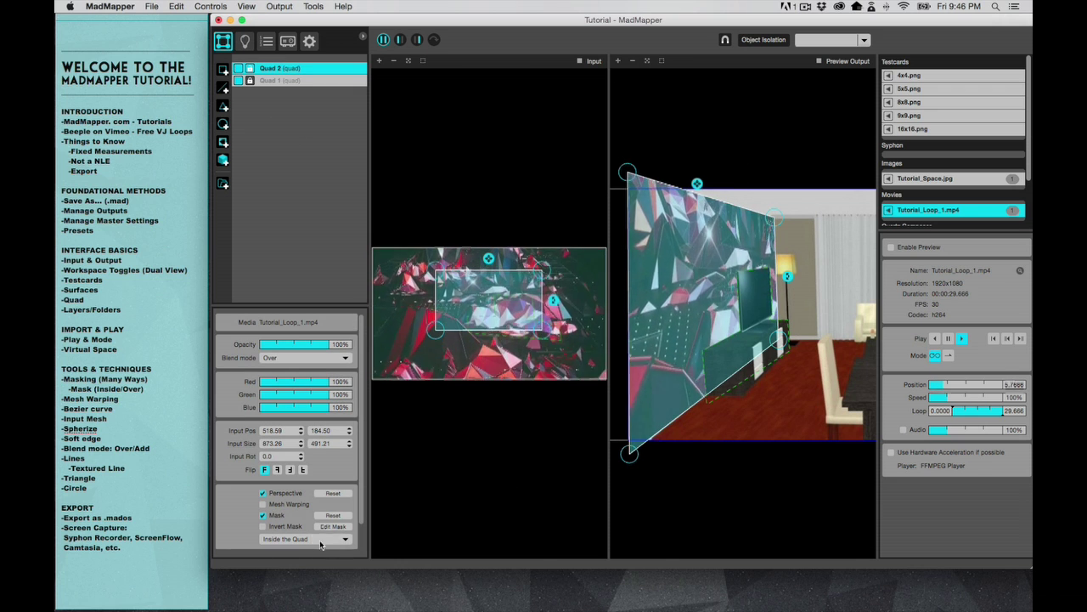
{"action": "left_click", "coordinate": [682, 146]}
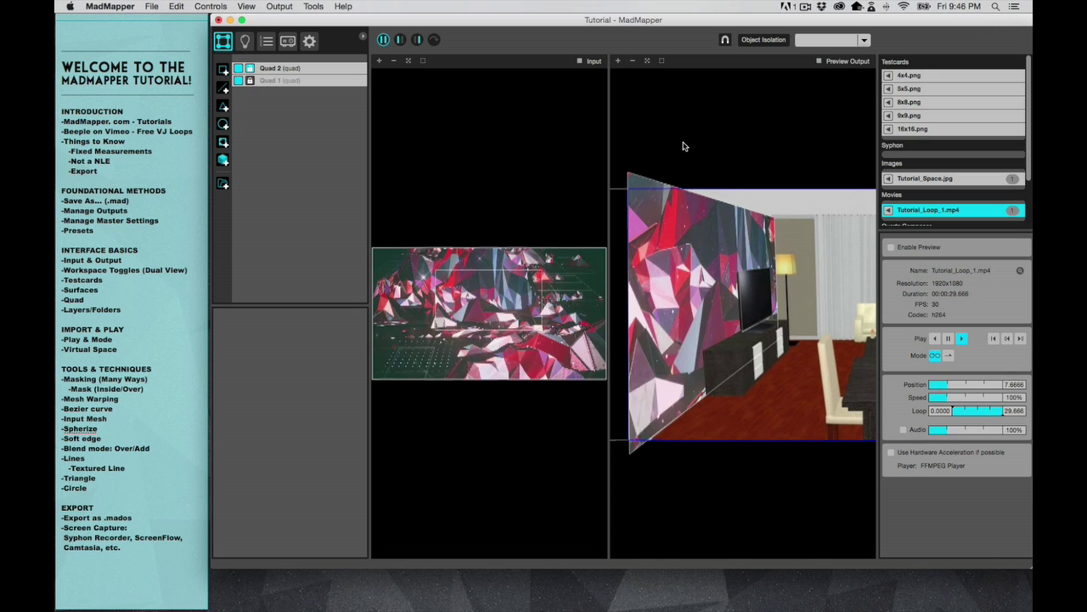
- Add a quad surface and move its input area off the video into the empty space above, shrinking it there
{"action": "left_click", "coordinate": [222, 71]}
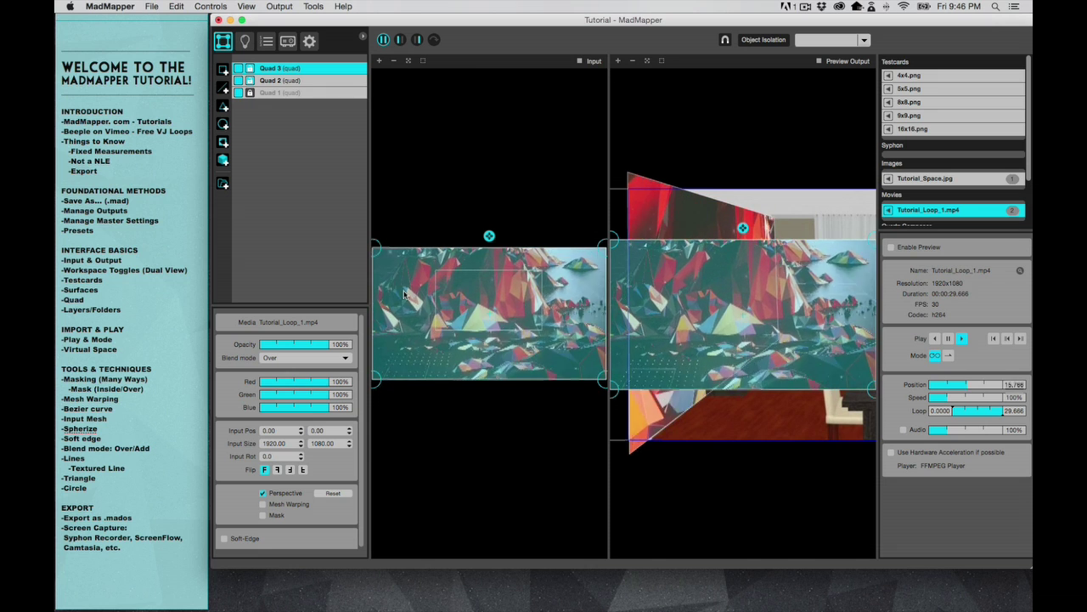
{"action": "left_click_drag", "start_coordinate": [405, 293], "coordinate": [410, 178]}
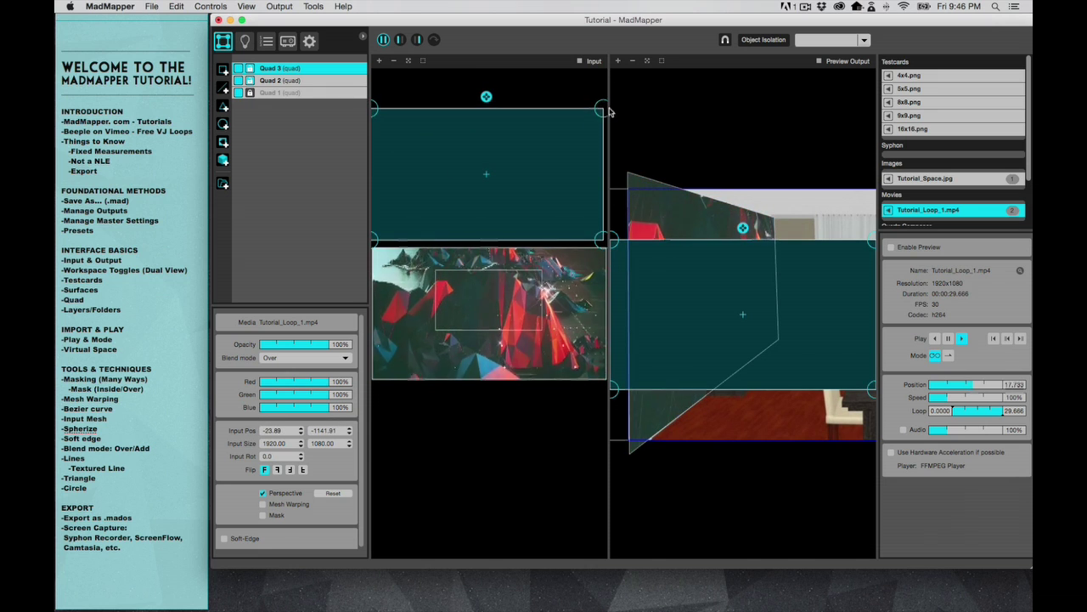
{"action": "left_click_drag", "start_coordinate": [605, 109], "coordinate": [467, 164]}
- Try covering the TV by fitting the blank quad's four output corners to the screen's outline, and delete that quad
{"action": "left_click_drag", "start_coordinate": [848, 300], "coordinate": [811, 274]}
{"action": "left_click_drag", "start_coordinate": [840, 215], "coordinate": [767, 311]}
{"action": "left_click_drag", "start_coordinate": [655, 212], "coordinate": [769, 268]}
{"action": "left_click_drag", "start_coordinate": [789, 332], "coordinate": [713, 355]}
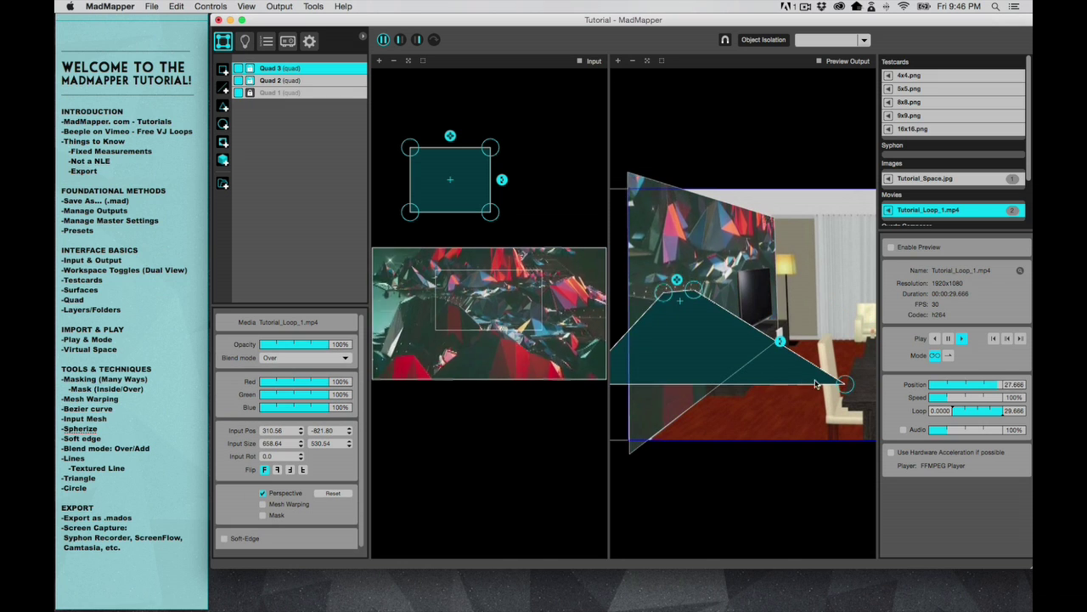
{"action": "left_click_drag", "start_coordinate": [846, 384], "coordinate": [723, 305]}
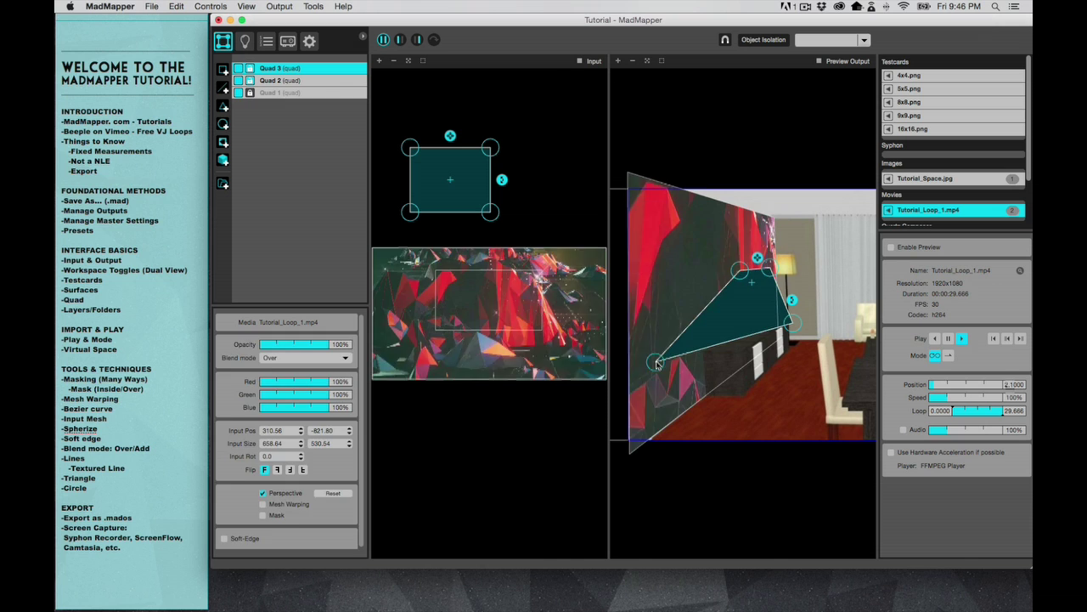
{"action": "left_click_drag", "start_coordinate": [655, 364], "coordinate": [764, 309]}
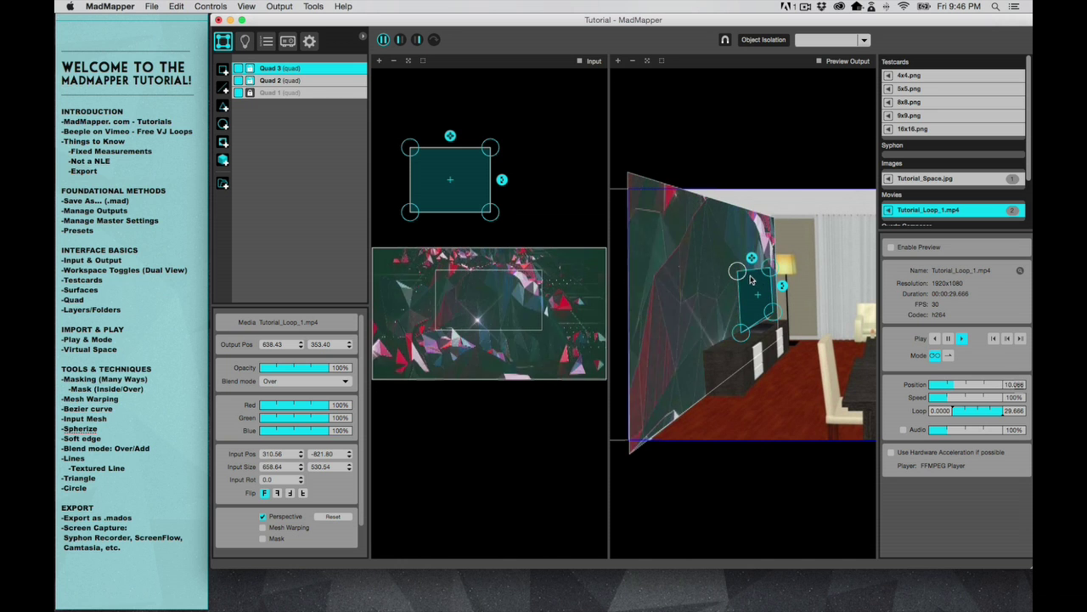
{"action": "key", "text": "Delete"}
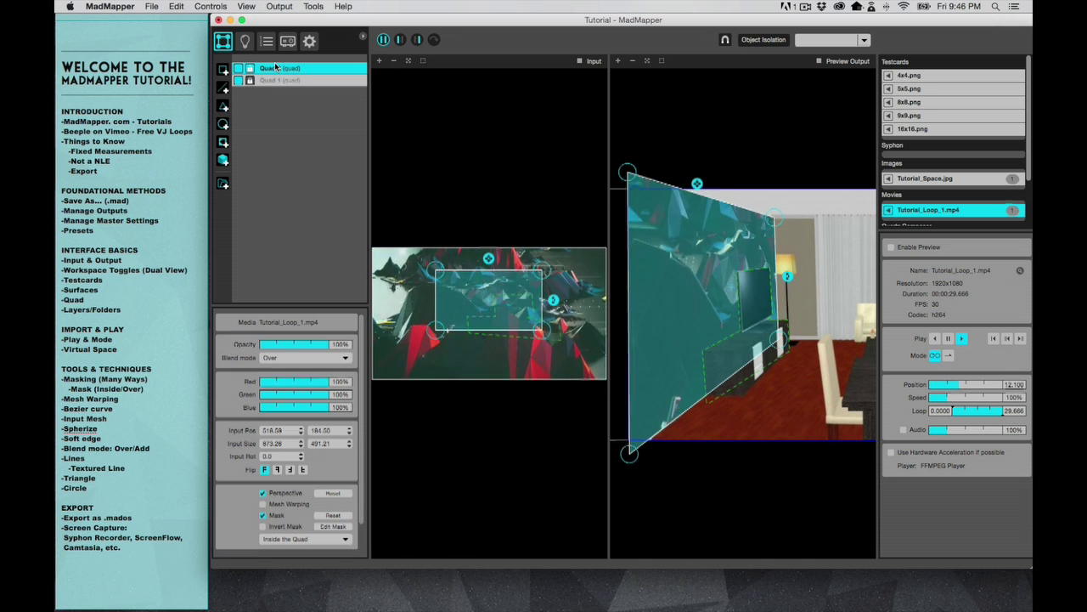
- Draw a separate mask surface around the TV and cabinet as a trial, and remove it from the surface list
{"action": "left_click", "coordinate": [224, 145]}
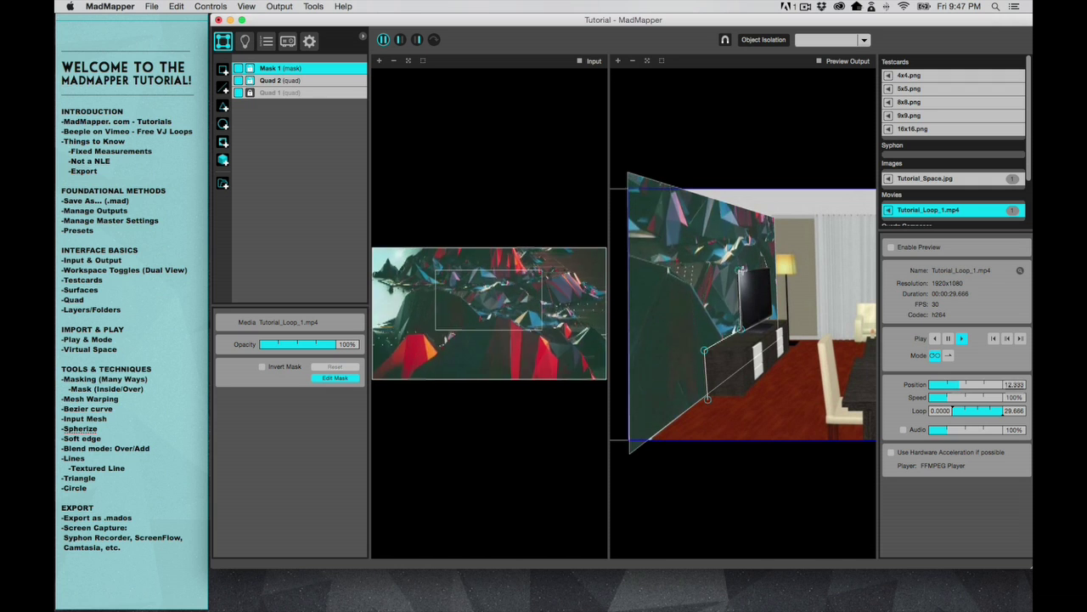
{"action": "left_click", "coordinate": [768, 269]}
{"action": "left_click", "coordinate": [772, 315]}
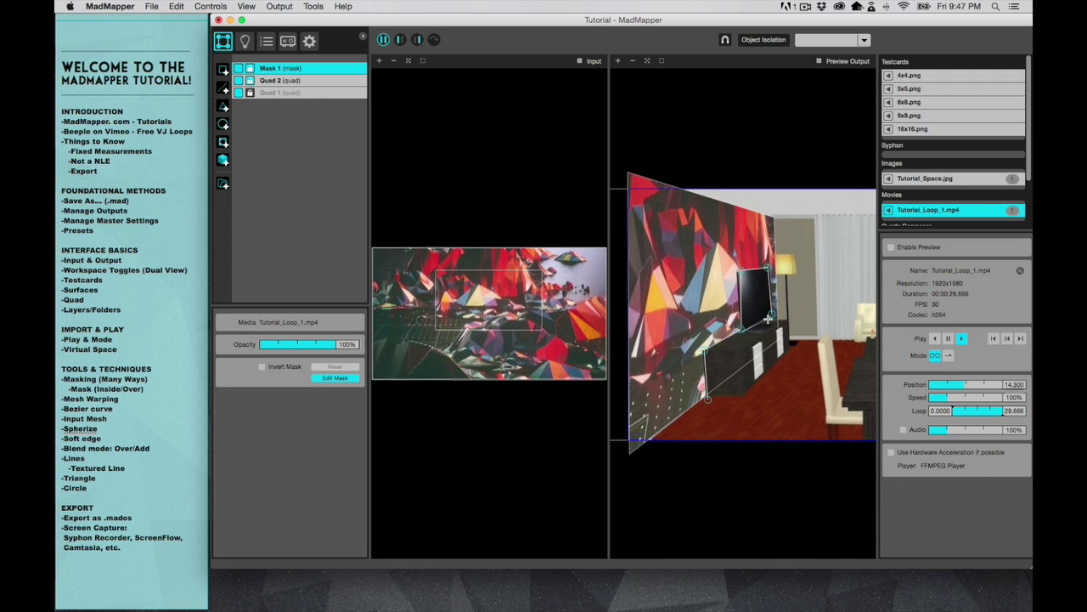
{"action": "left_click", "coordinate": [767, 408]}
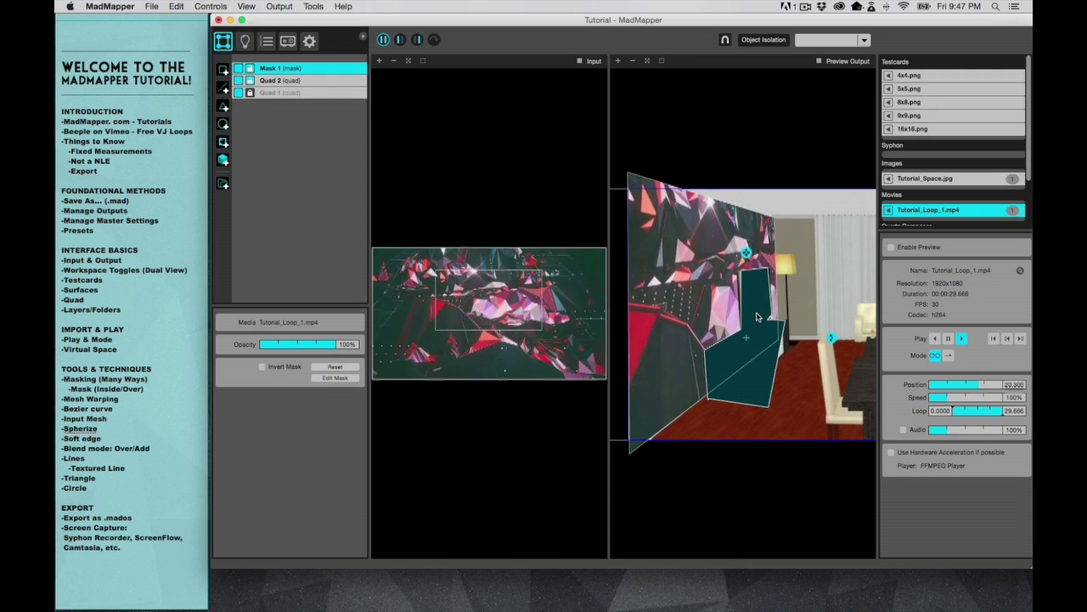
{"action": "left_click", "coordinate": [772, 497]}
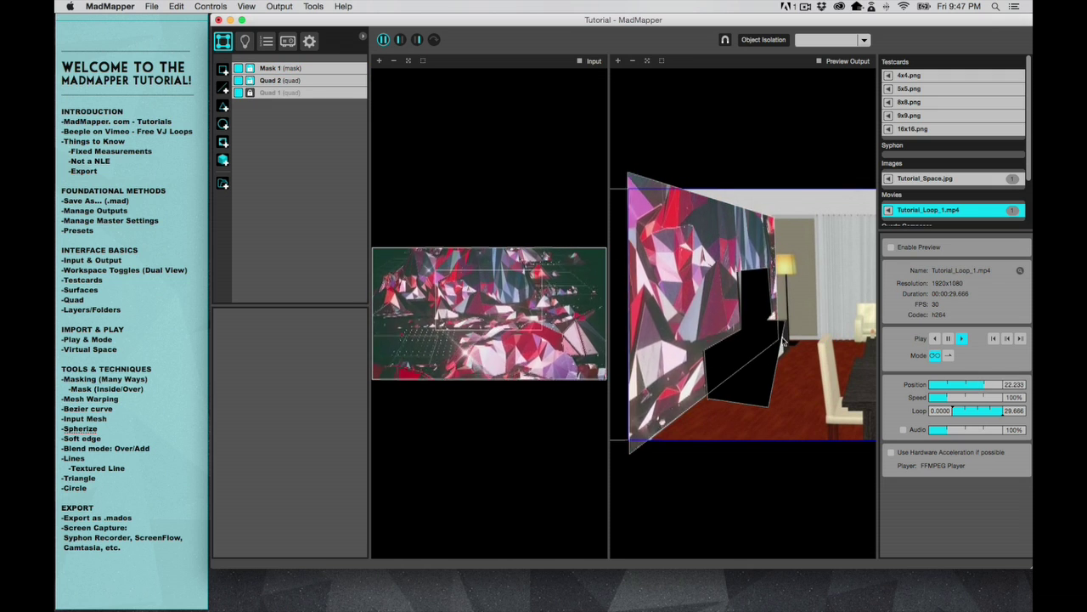
{"action": "left_click", "coordinate": [272, 68]}
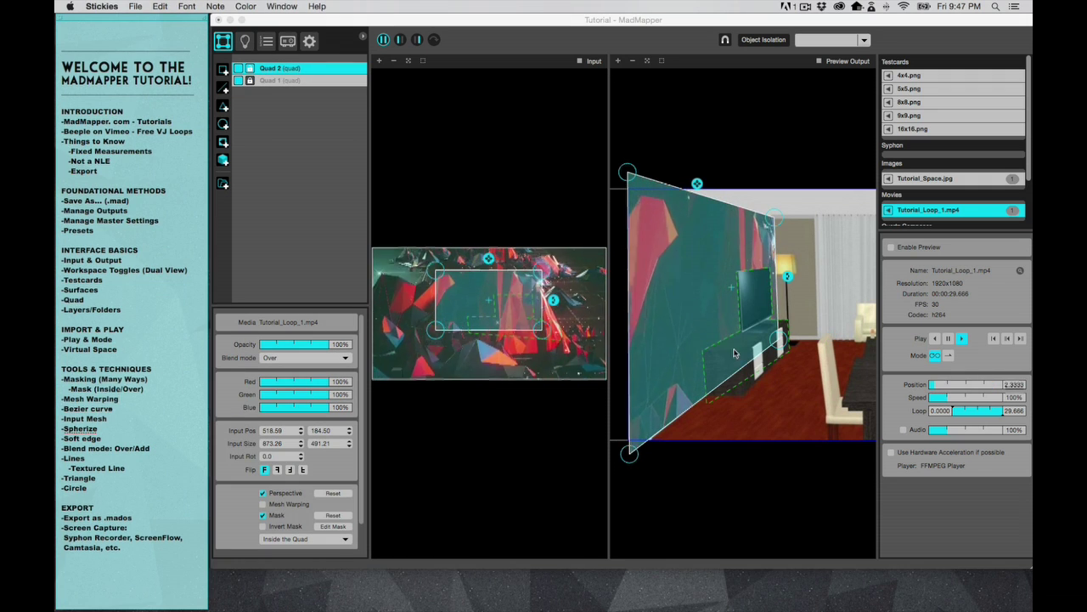
- Try Invert Mask on Quad 2 and turn it off again
{"action": "left_click", "coordinate": [746, 358]}
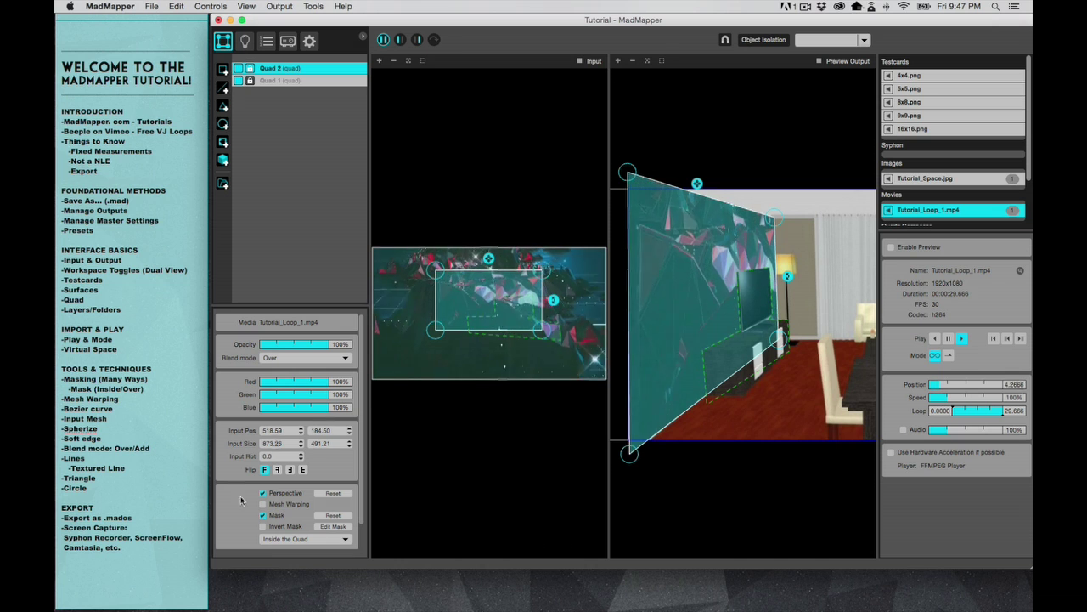
{"action": "scroll", "coordinate": [296, 492], "scroll_direction": "down", "scroll_amount": 2}
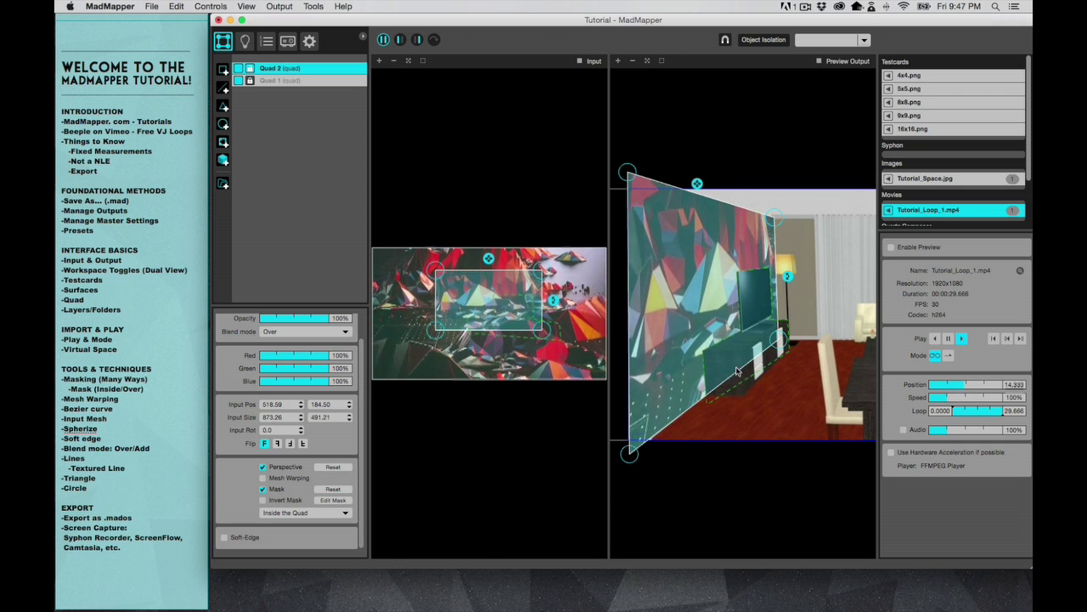
{"action": "left_click", "coordinate": [263, 501]}
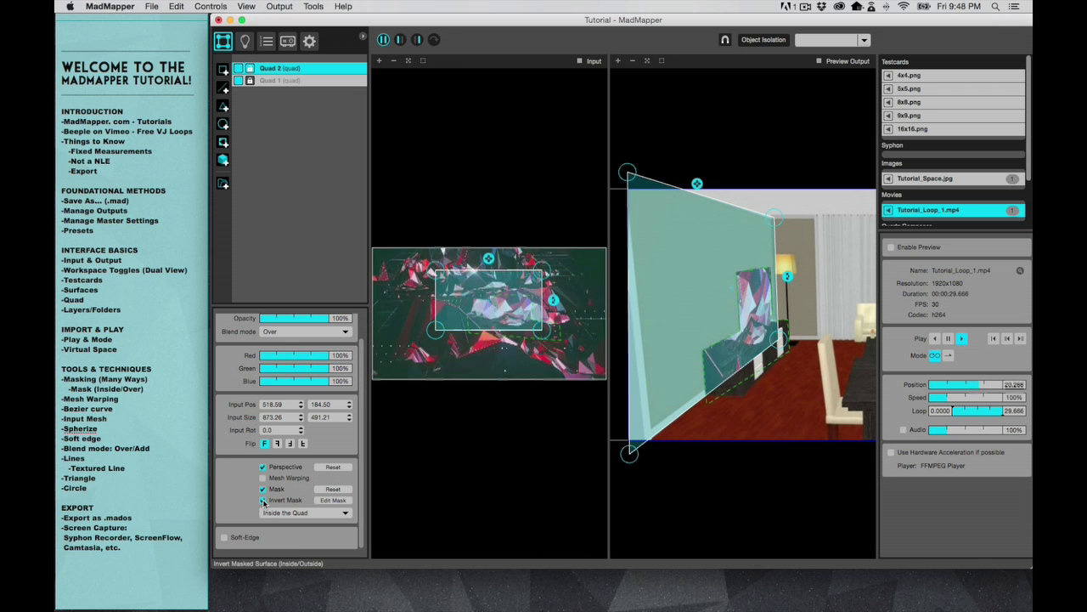
{"action": "left_click", "coordinate": [263, 500]}
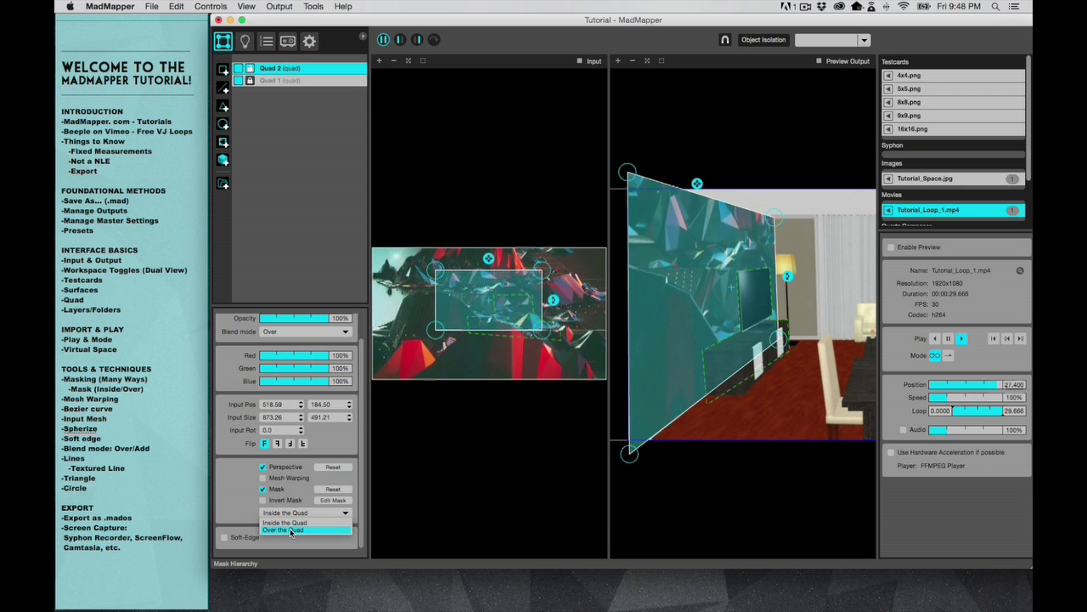
- Test Quad 2's mask as Over the Quad while shifting the surface, and restore Inside the Quad and its alignment with the wall
{"action": "left_click", "coordinate": [289, 529]}
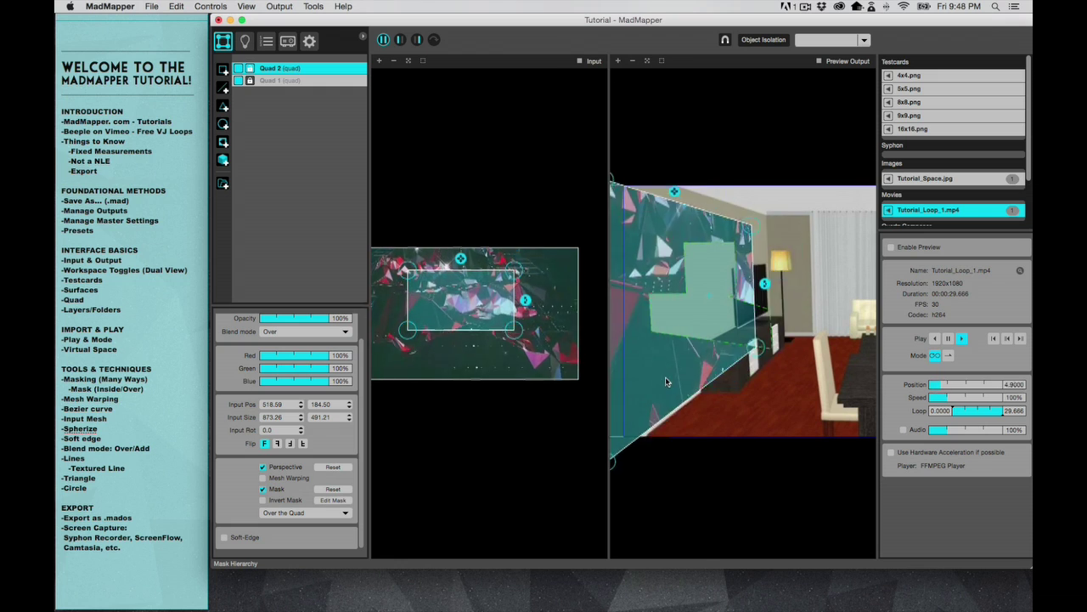
{"action": "left_click_drag", "start_coordinate": [675, 384], "coordinate": [696, 367]}
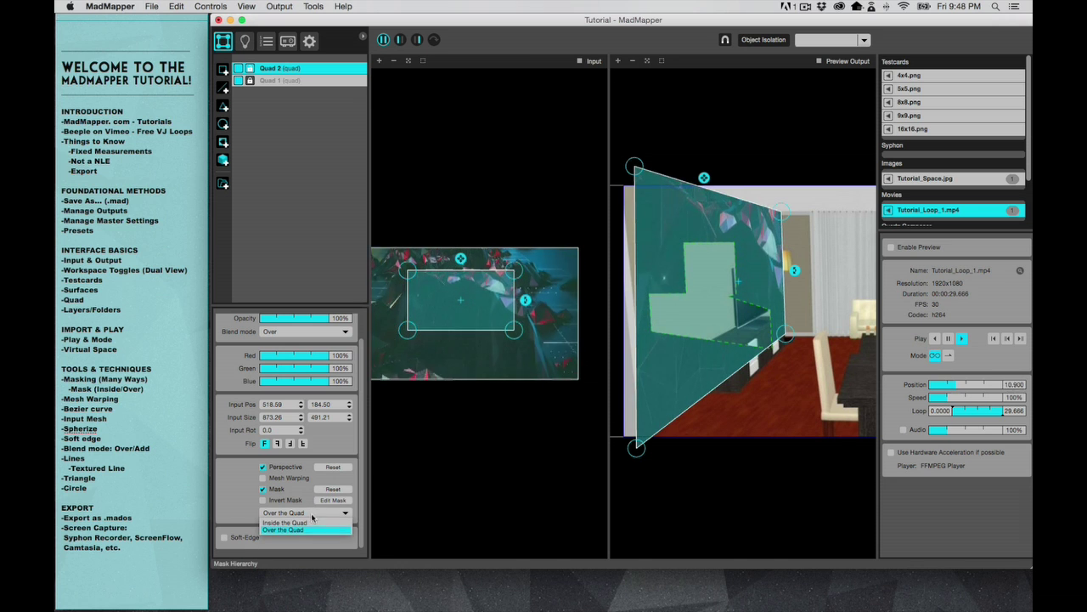
{"action": "left_click", "coordinate": [311, 522]}
{"action": "left_click_drag", "start_coordinate": [689, 311], "coordinate": [669, 325]}
{"action": "left_click", "coordinate": [717, 486]}
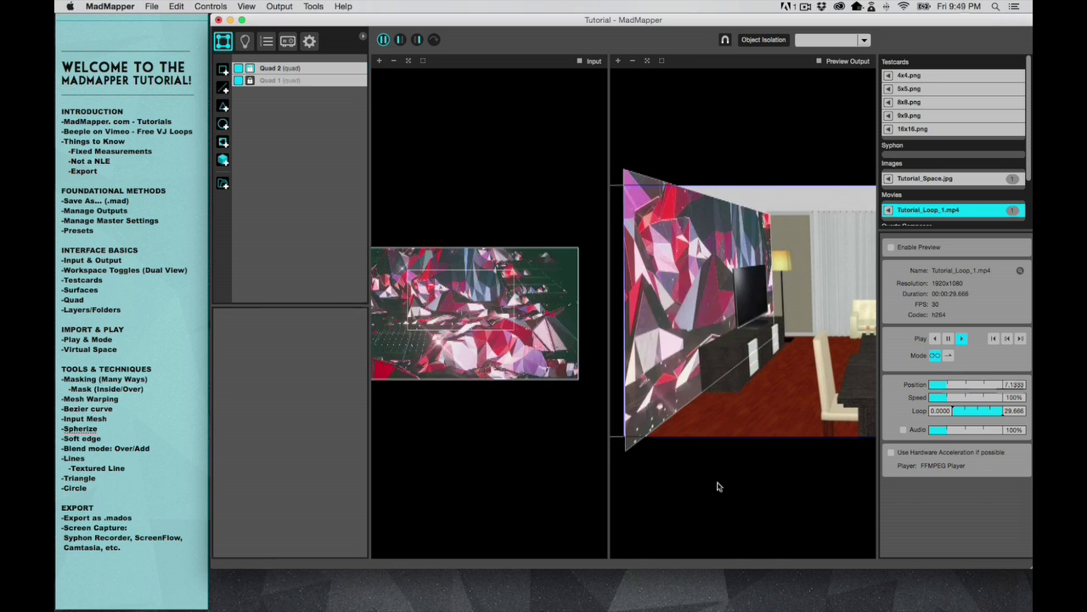